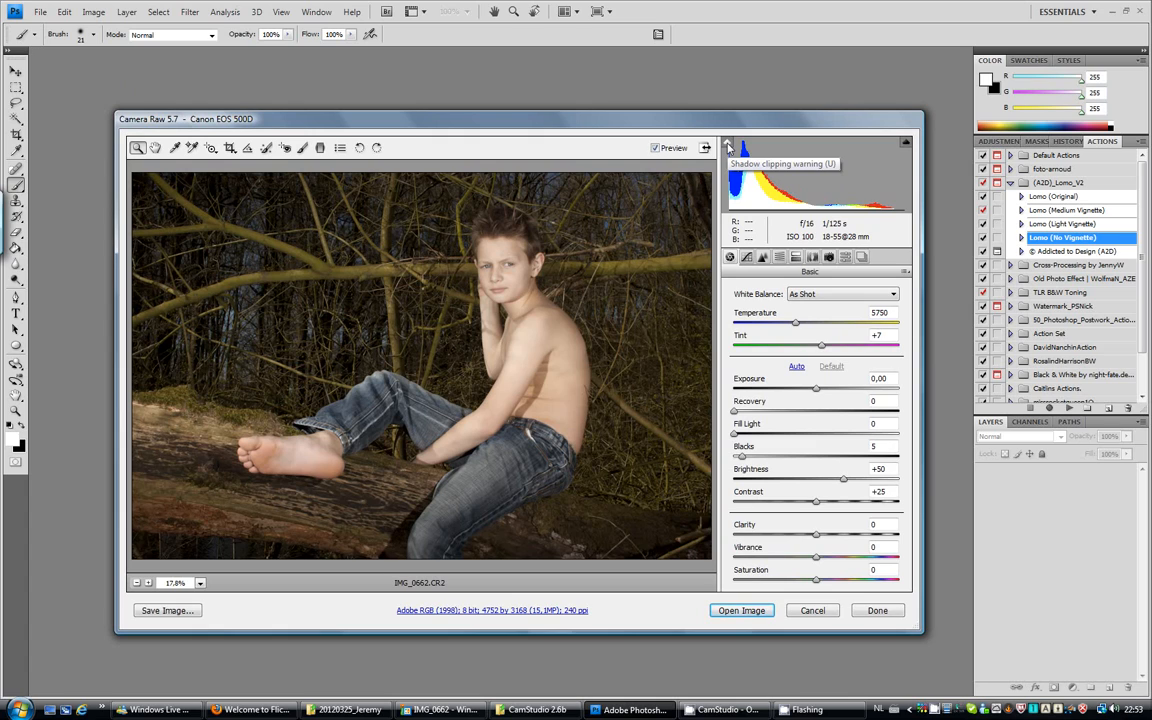
Check the raw photo's shadow clipping, then raise its exposure to +0,35 and open it for editing.
click(729, 146)
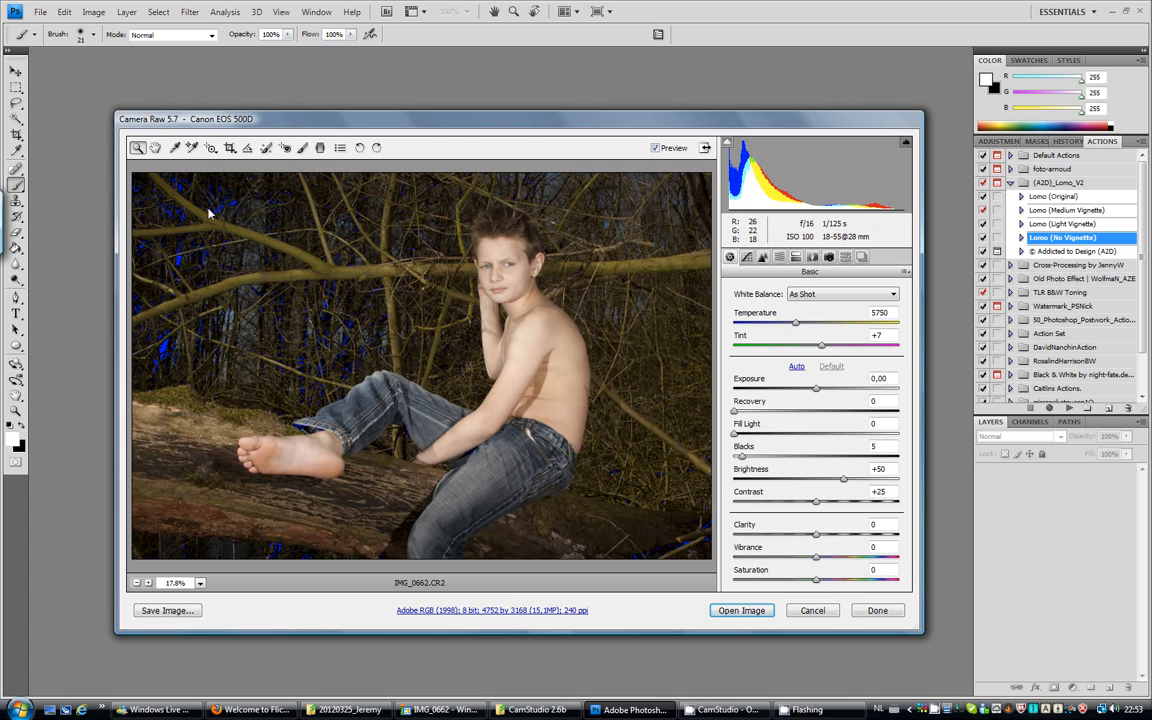
click(728, 146)
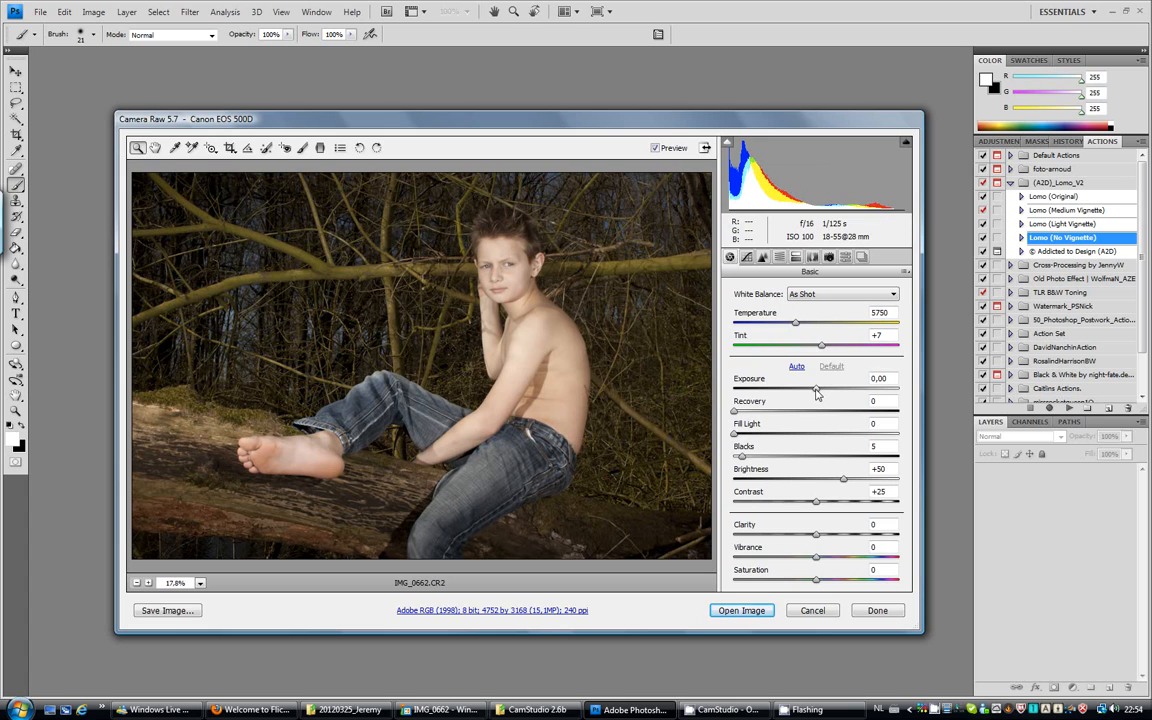
drag(816, 392, 825, 392)
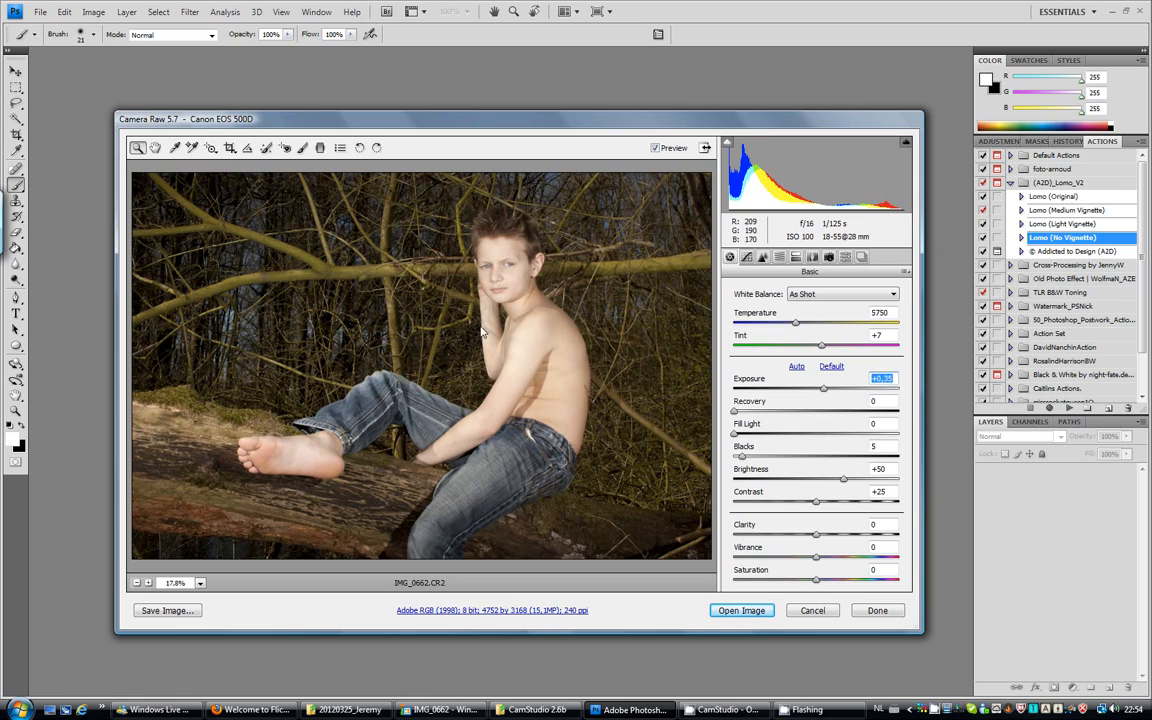
click(748, 611)
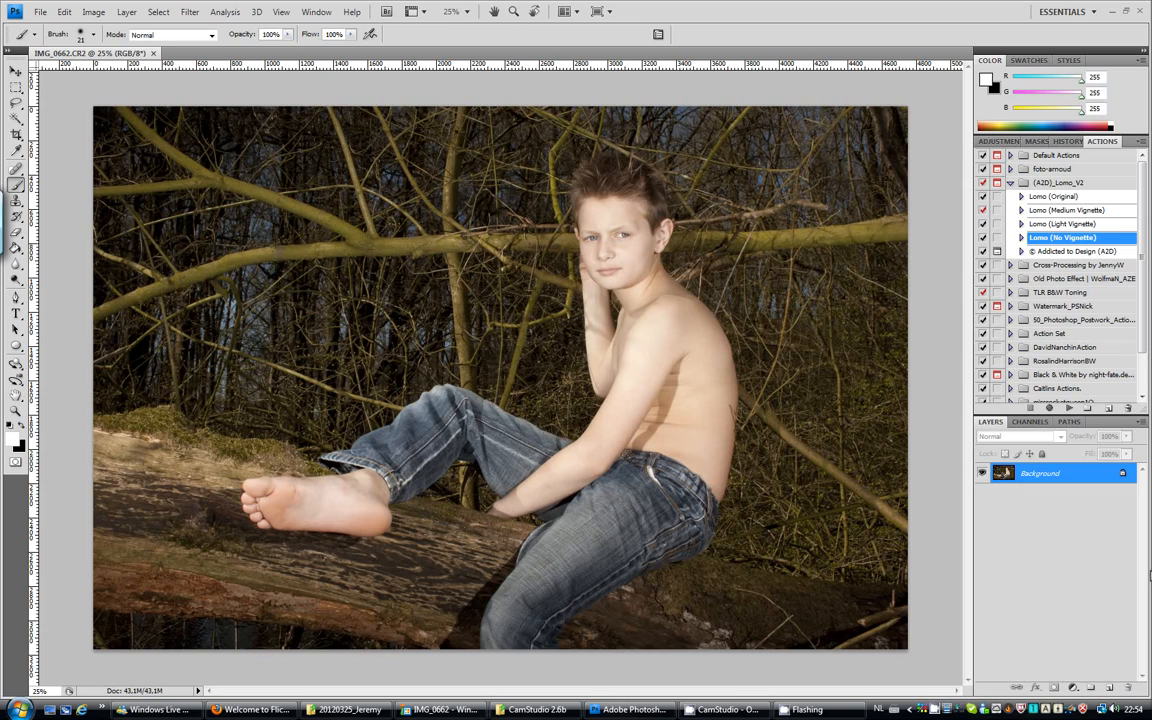
Duplicate the Background layer and set the image resolution to 300 pixels/inch.
drag(1043, 478, 1110, 690)
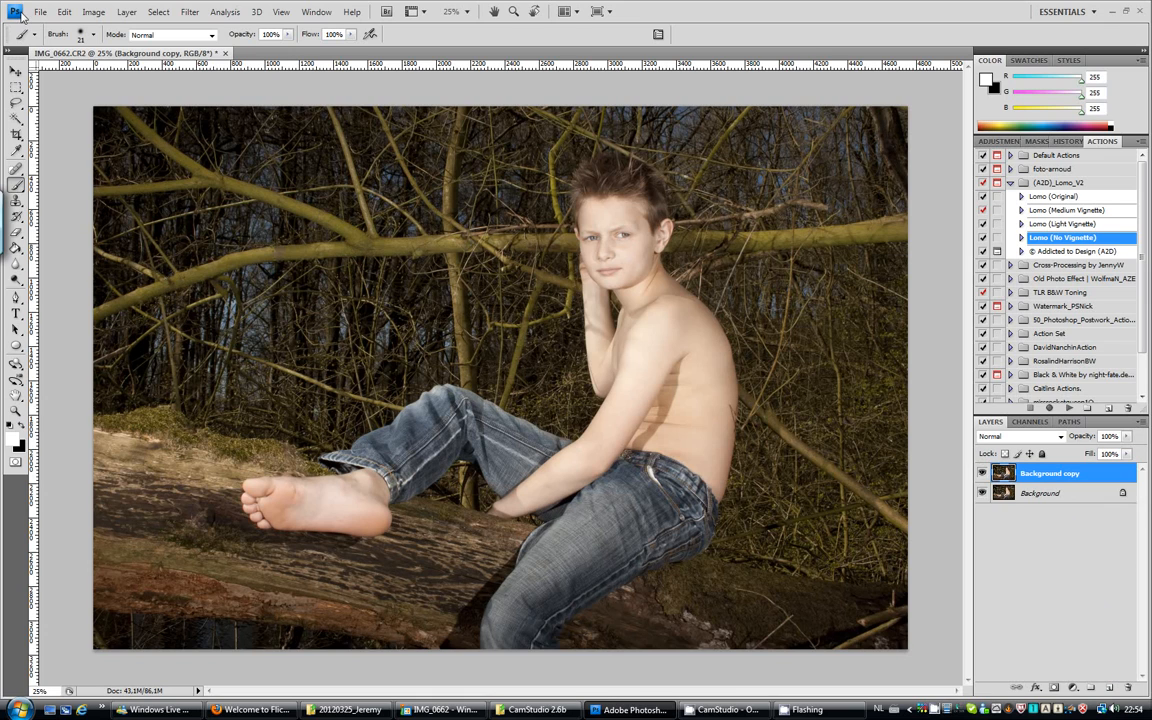
click(93, 11)
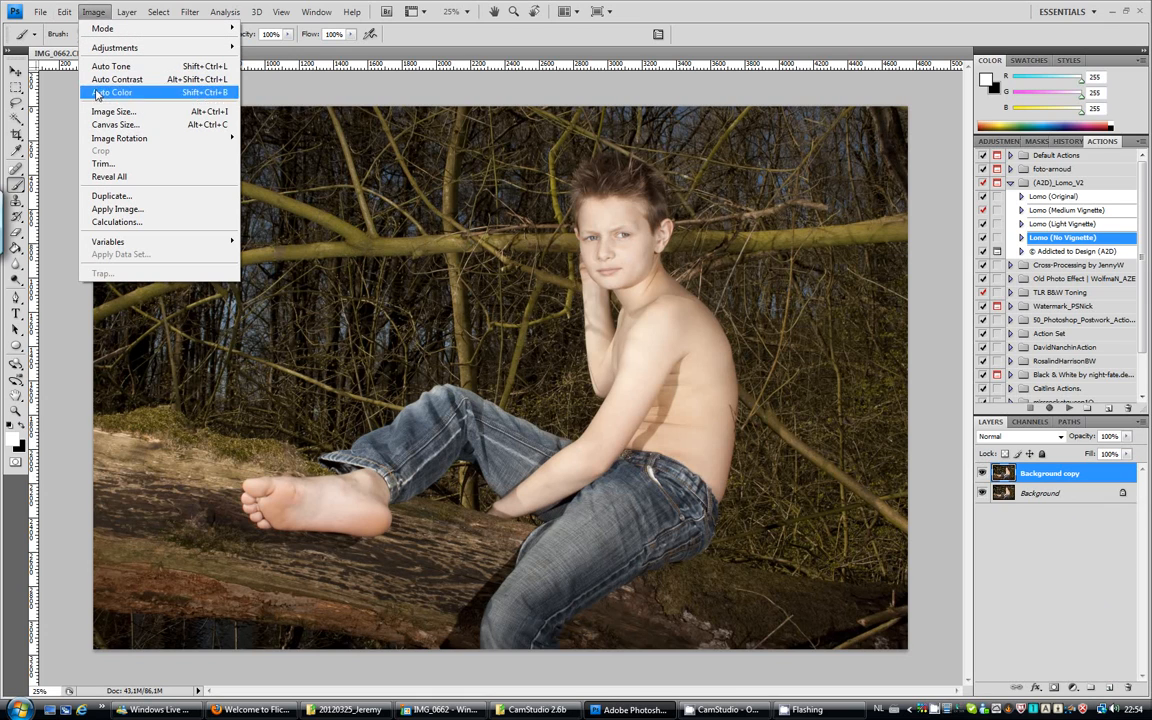
click(107, 112)
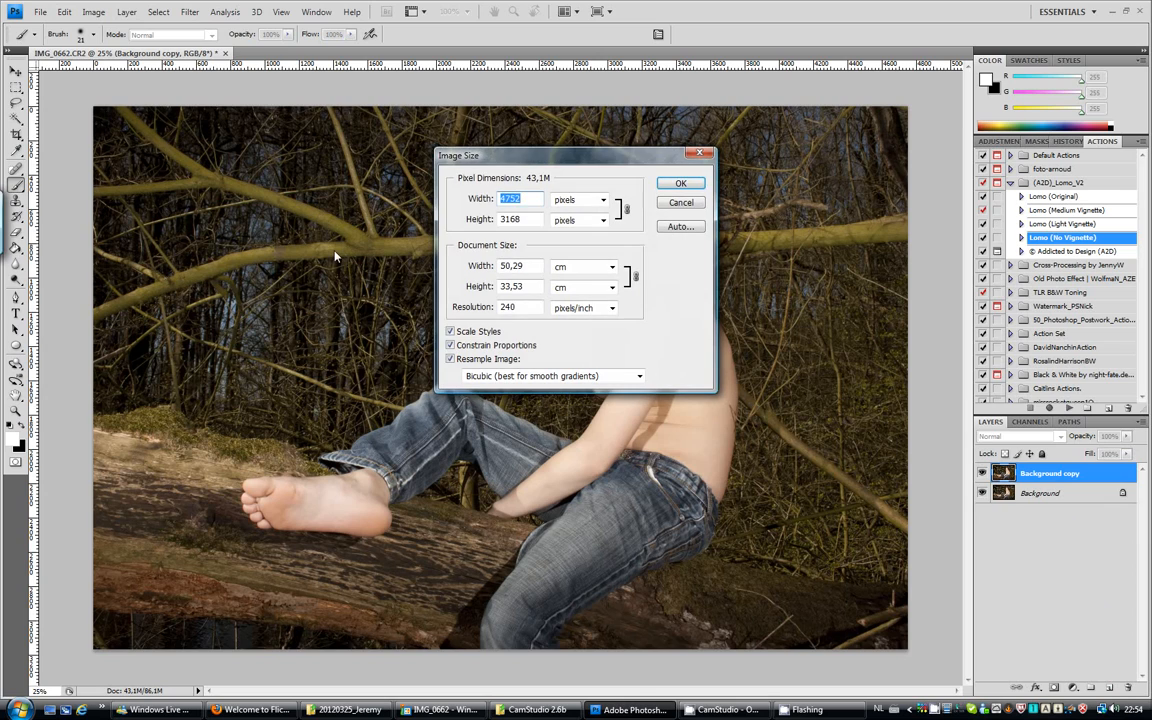
drag(525, 311, 488, 316)
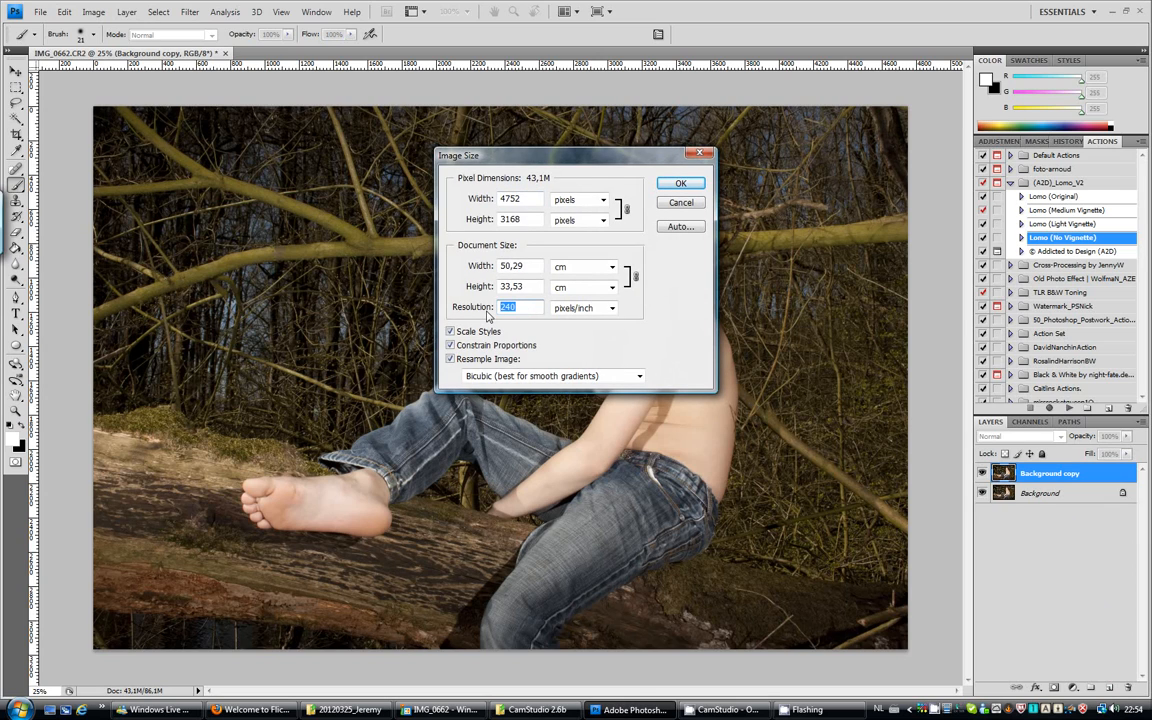
text(300)
key(Return)
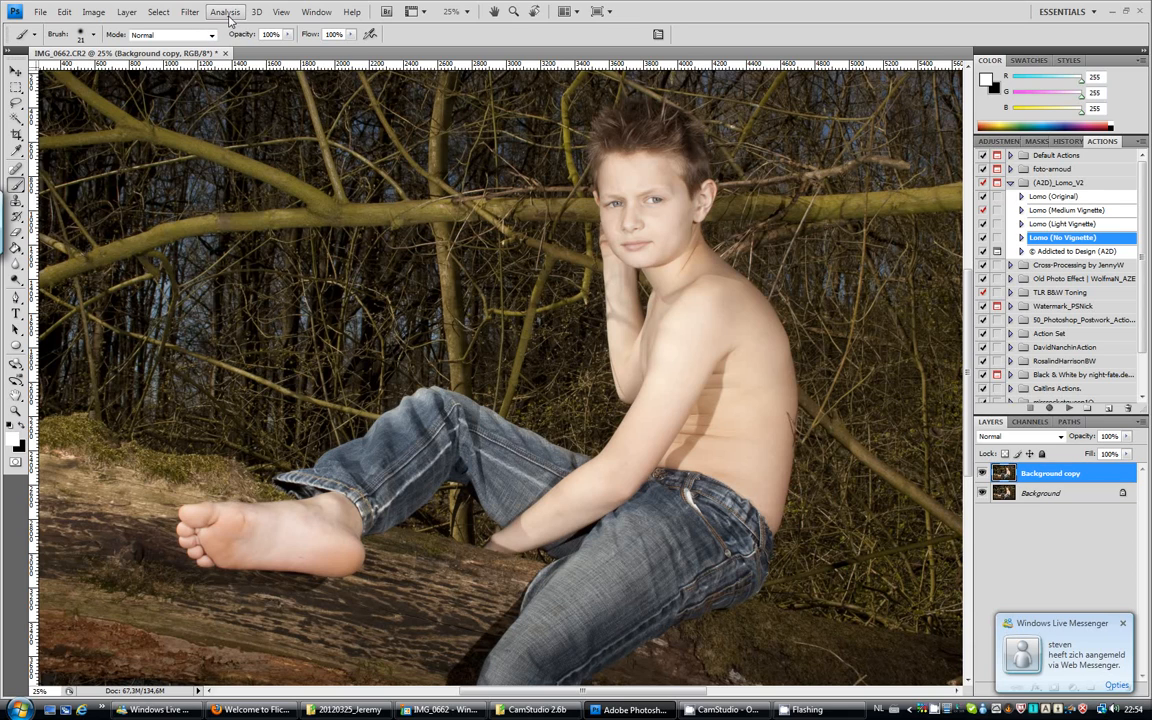
Crop the photo with a 3:2 fixed-ratio rectangular selection around the boy, trimming the outer edges.
click(282, 12)
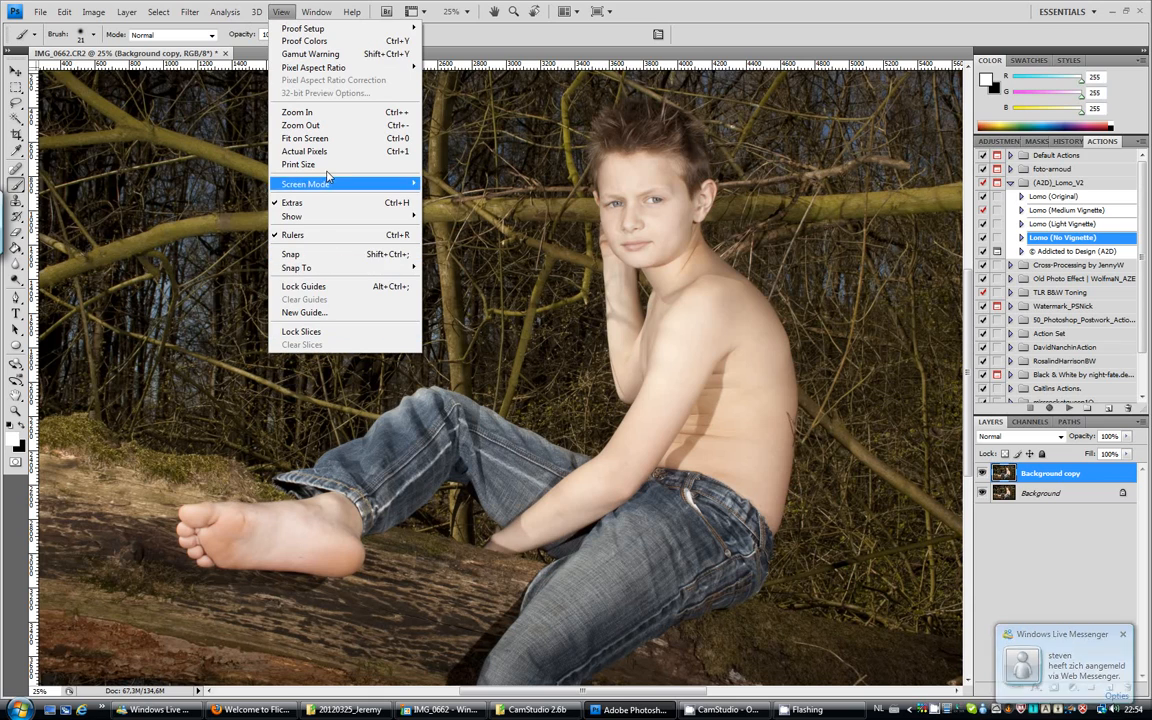
click(329, 139)
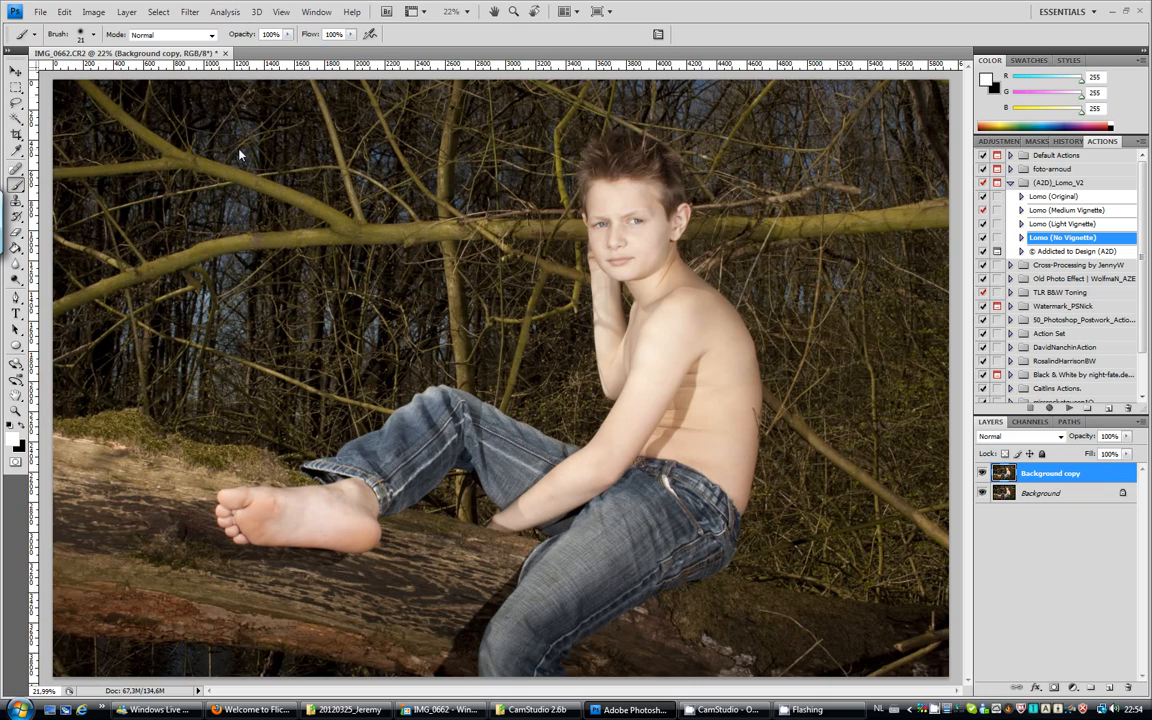
click(17, 88)
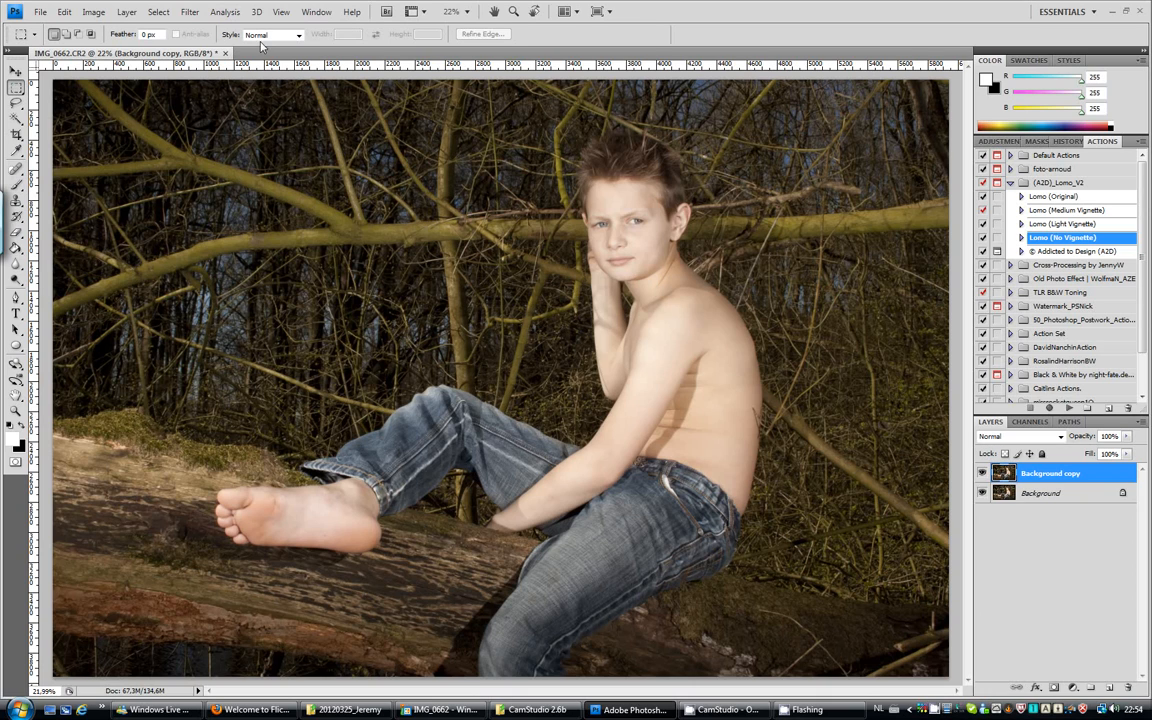
click(272, 35)
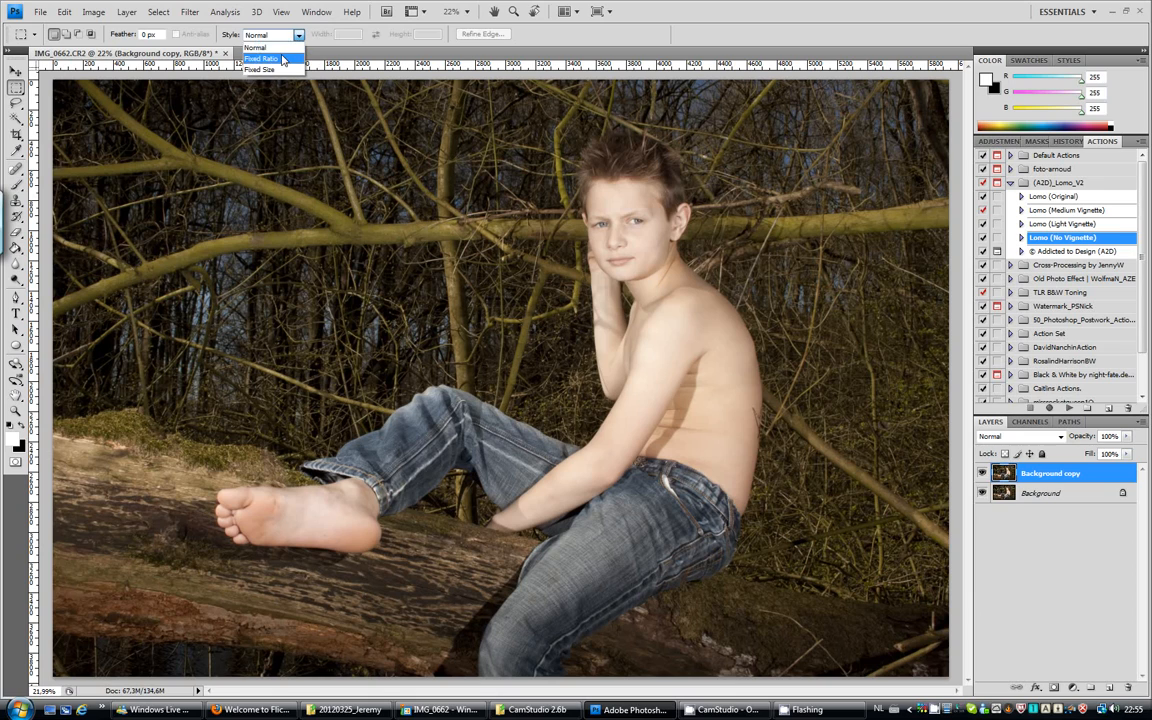
click(262, 58)
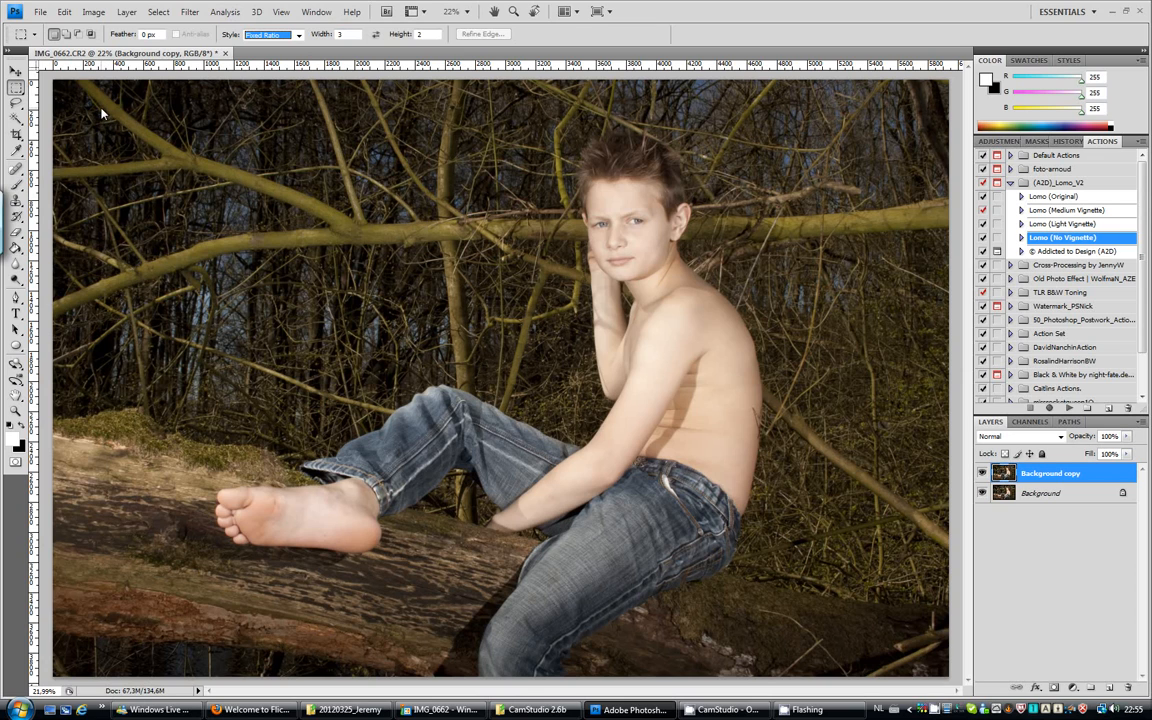
drag(101, 112, 757, 546)
drag(842, 575, 873, 625)
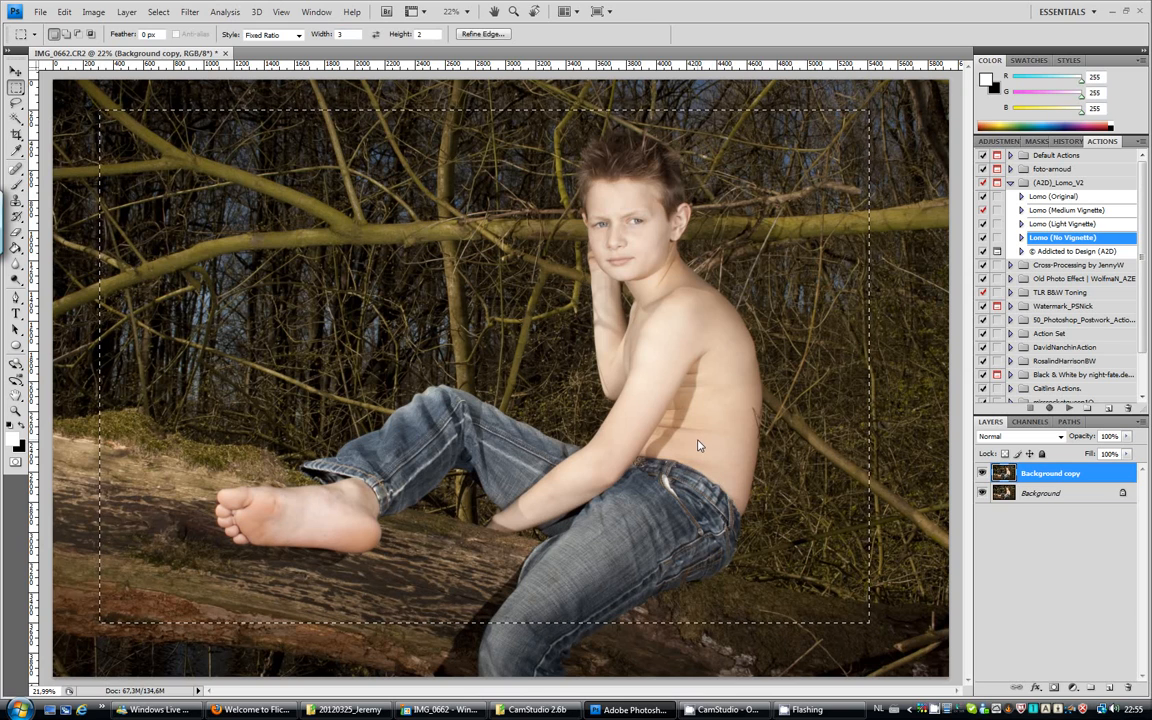
drag(698, 444, 706, 440)
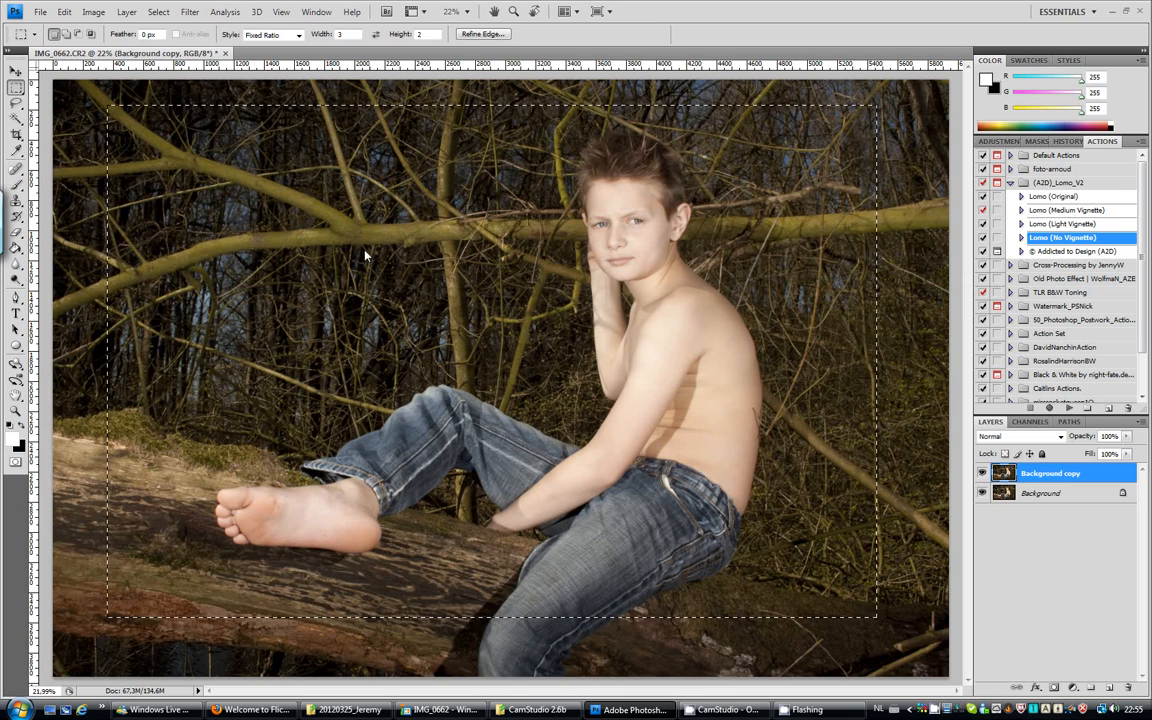
click(94, 12)
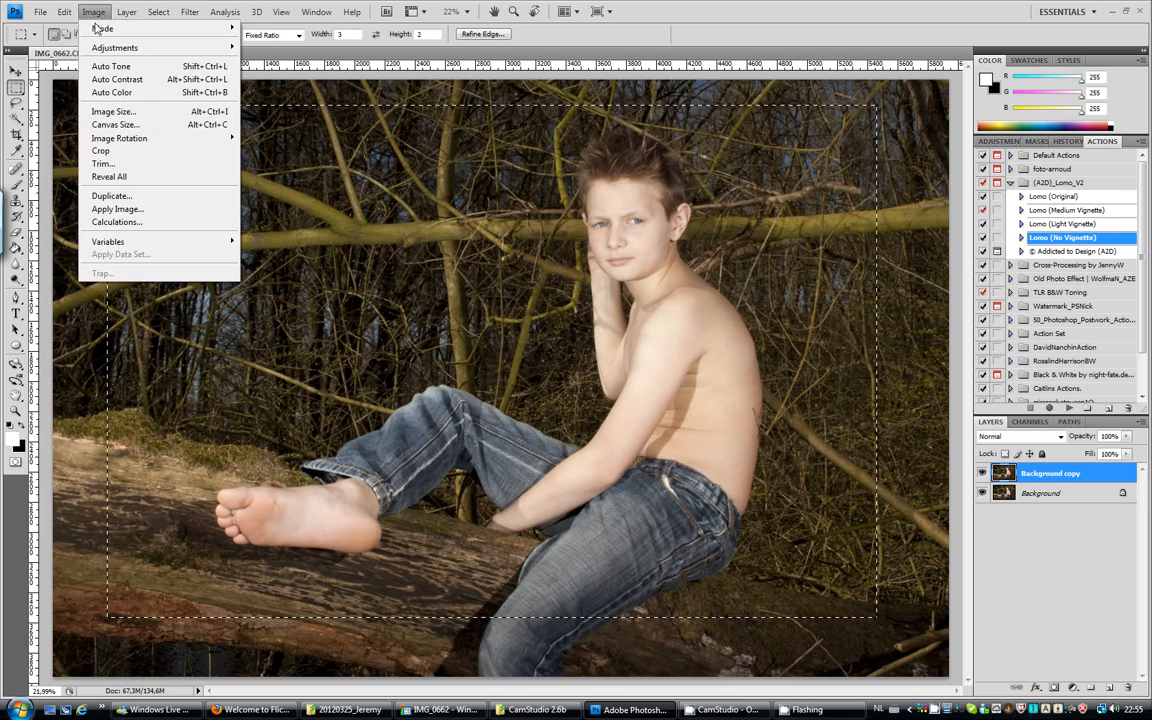
click(97, 151)
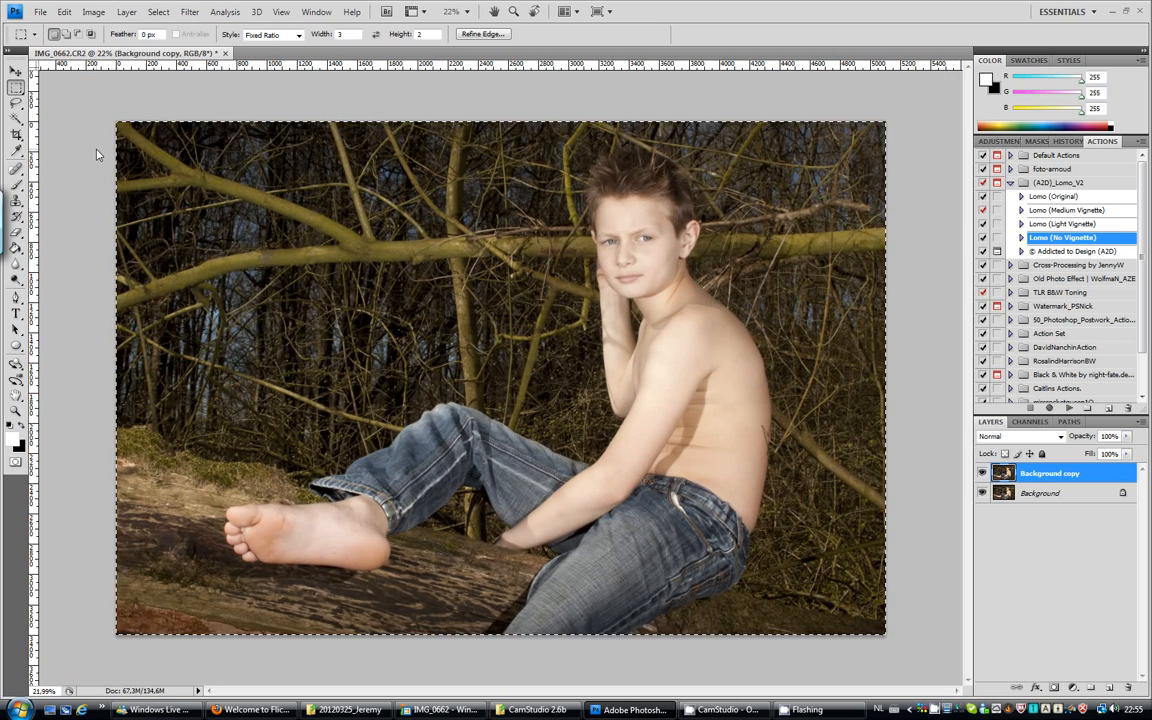
Brighten the Background copy layer with Levels by setting the RGB white input level to 247.
click(281, 12)
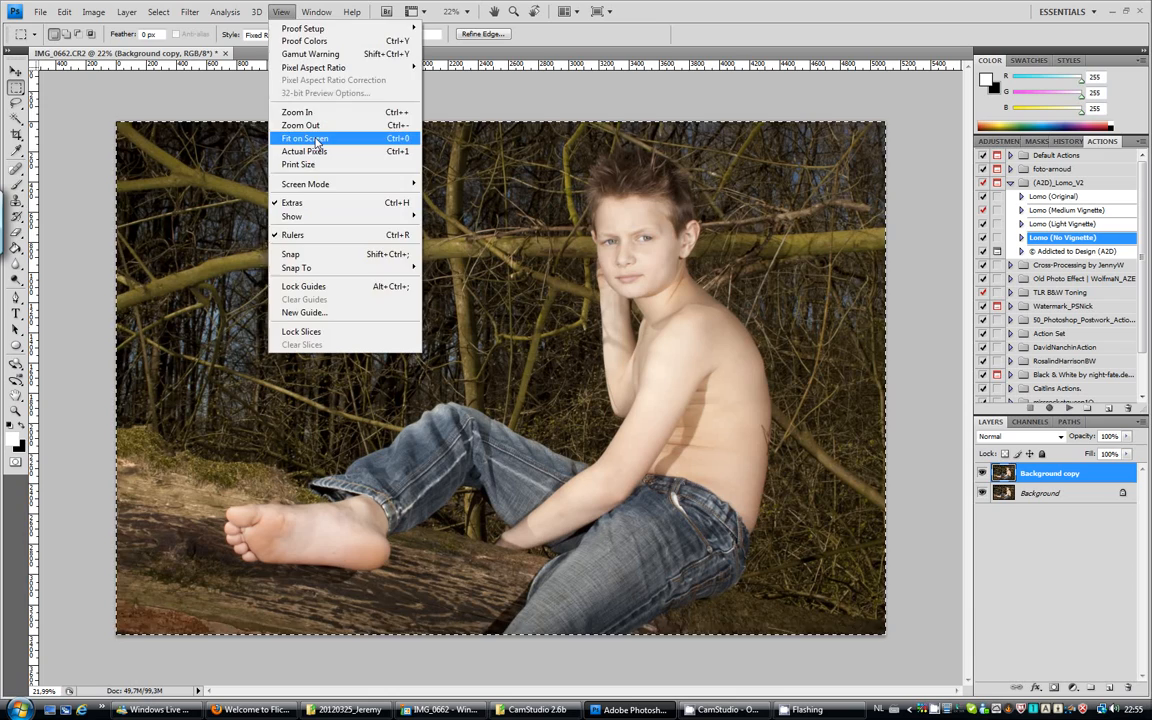
click(308, 138)
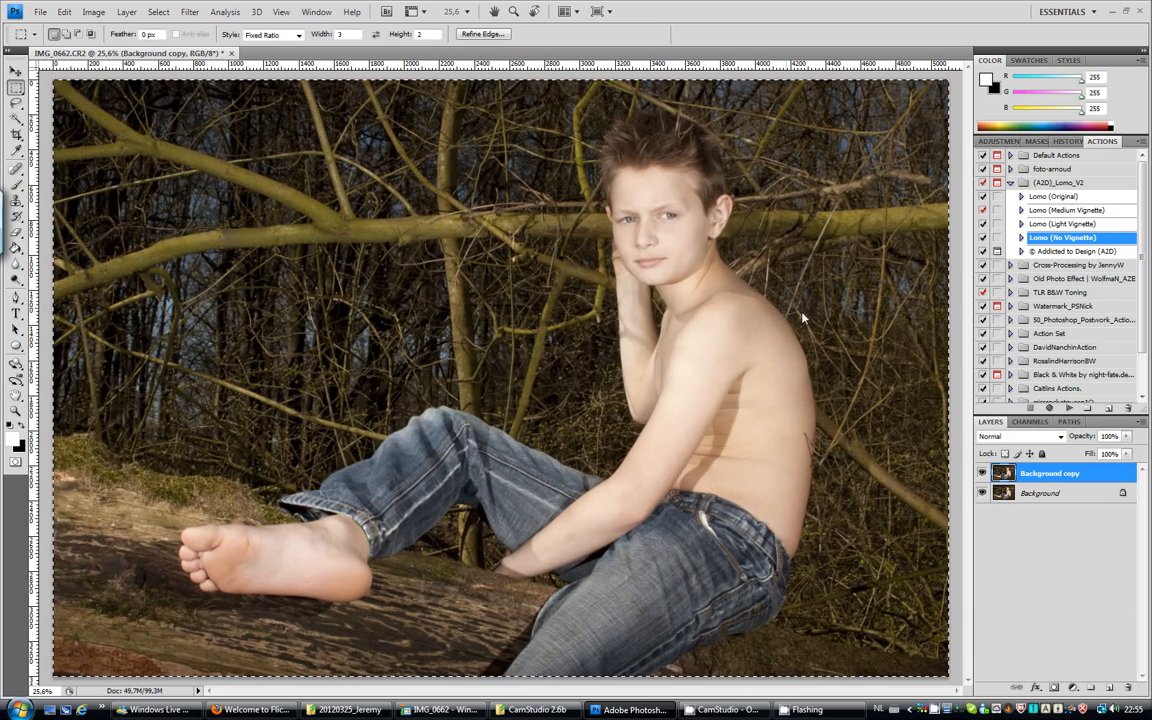
click(93, 12)
mouse_move(115, 52)
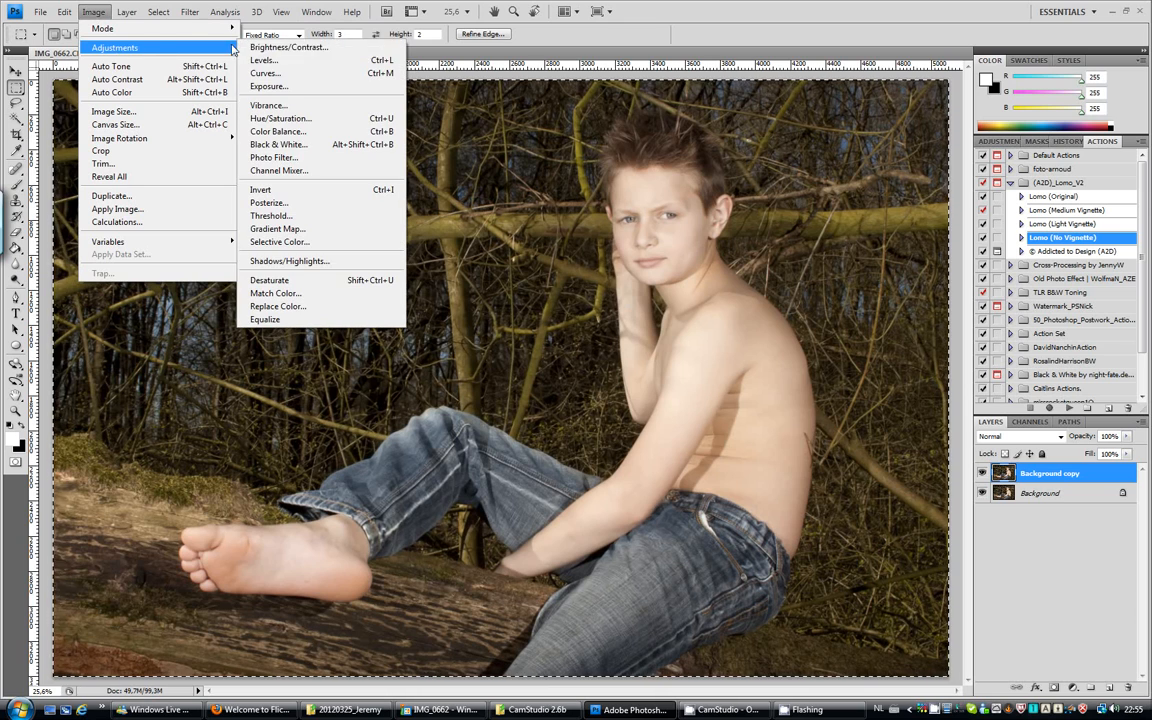
click(281, 62)
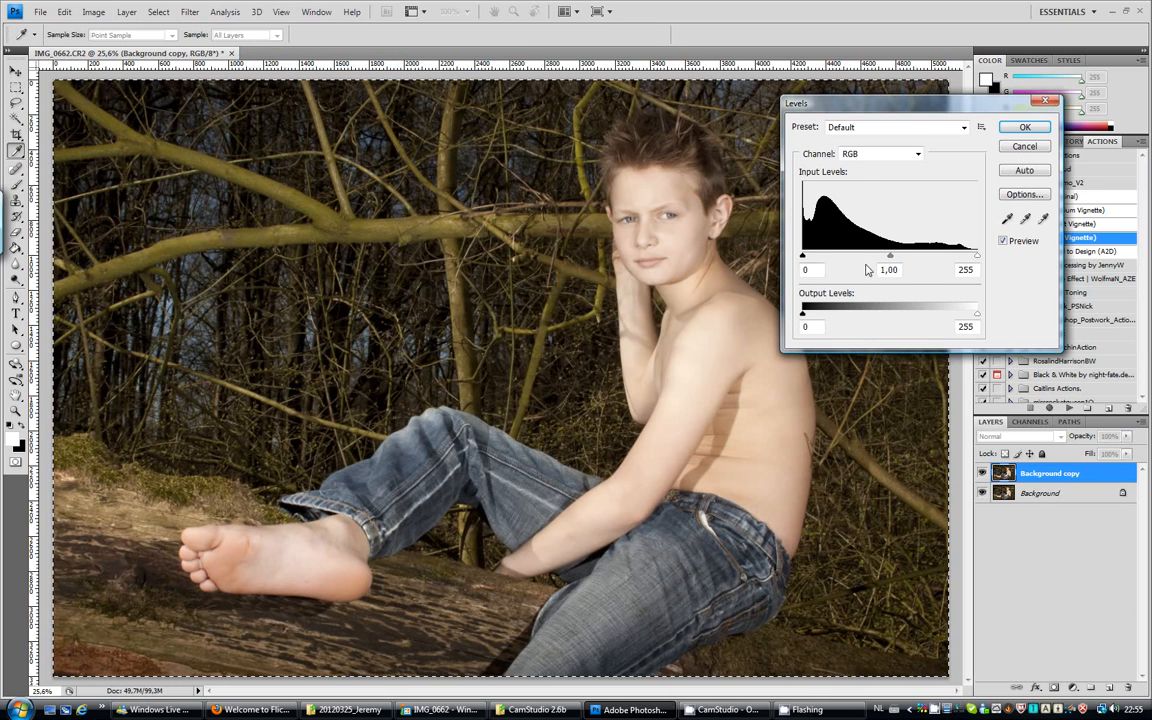
drag(977, 258, 973, 260)
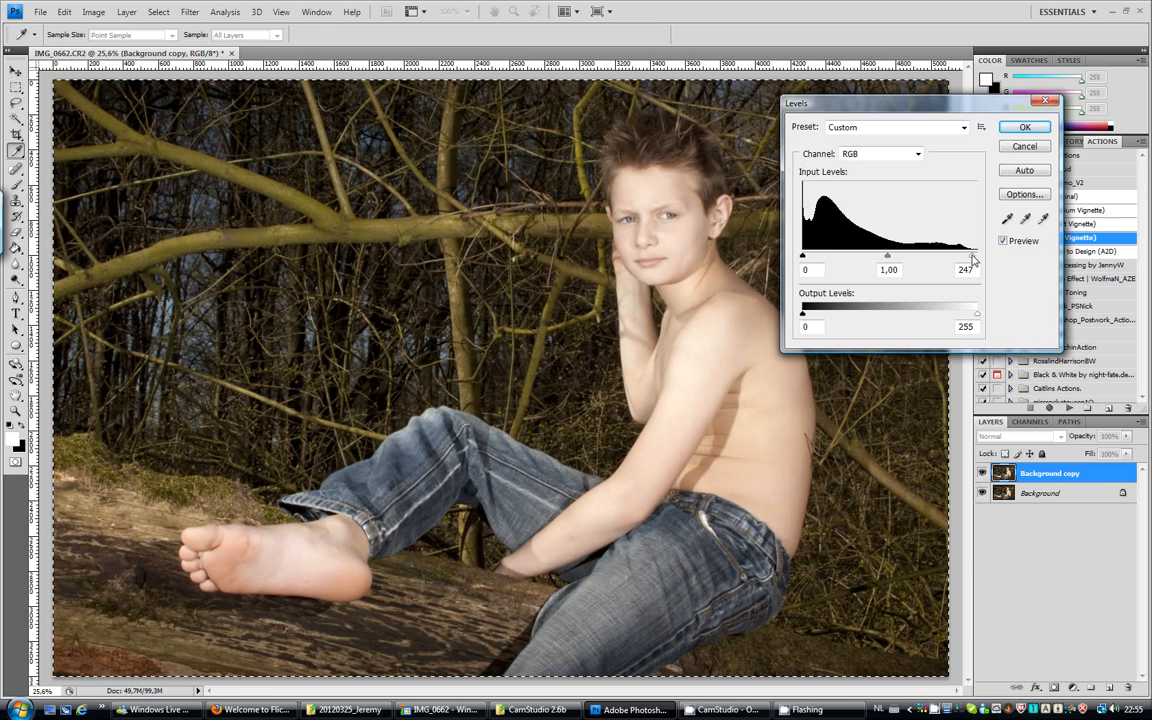
click(1024, 127)
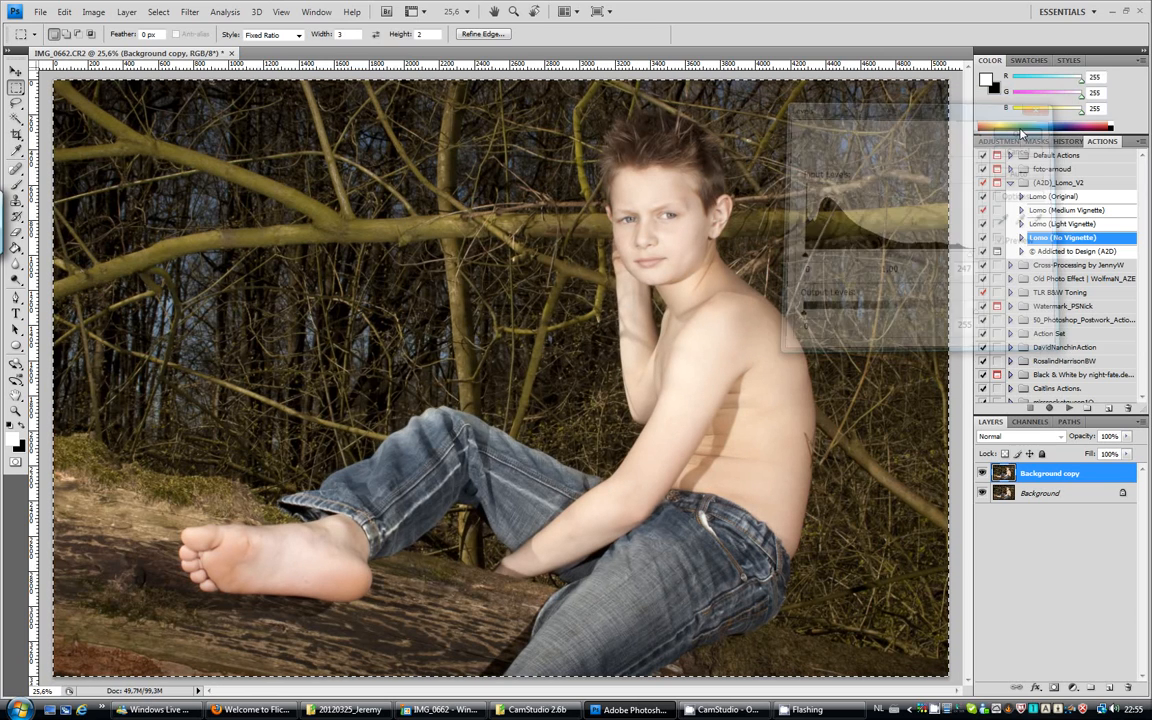
Apply a Brightness/Contrast adjustment to the Background copy layer with contrast set to 4.
click(93, 11)
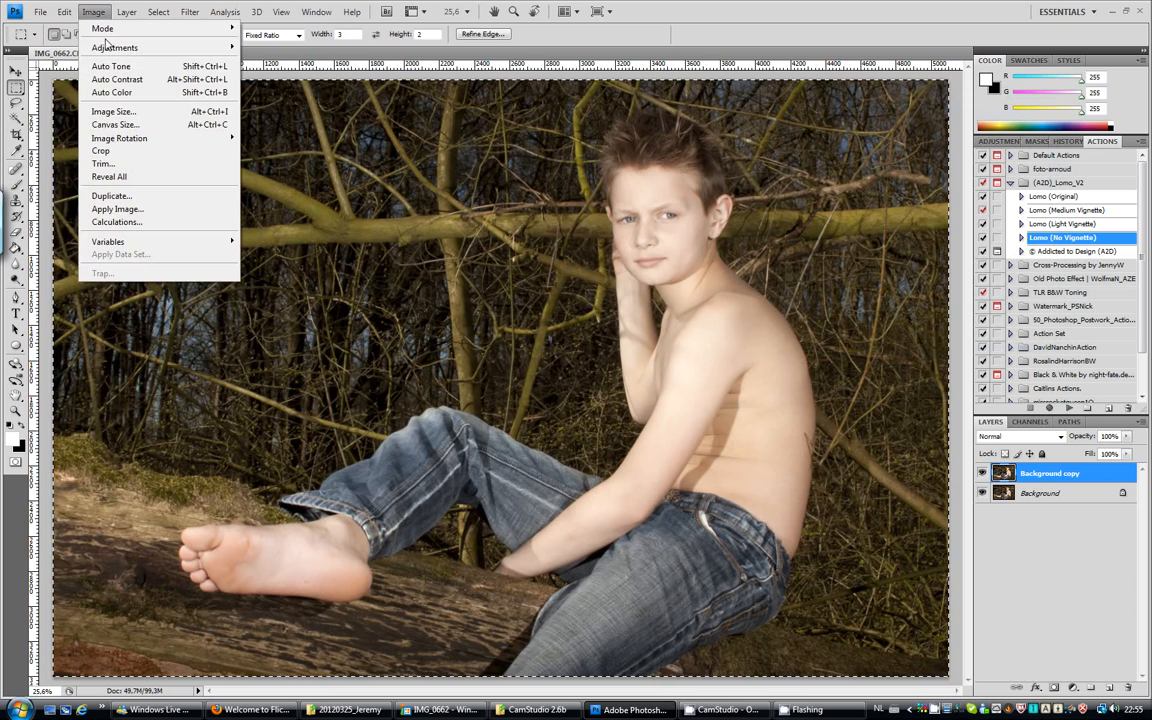
mouse_move(130, 48)
click(290, 47)
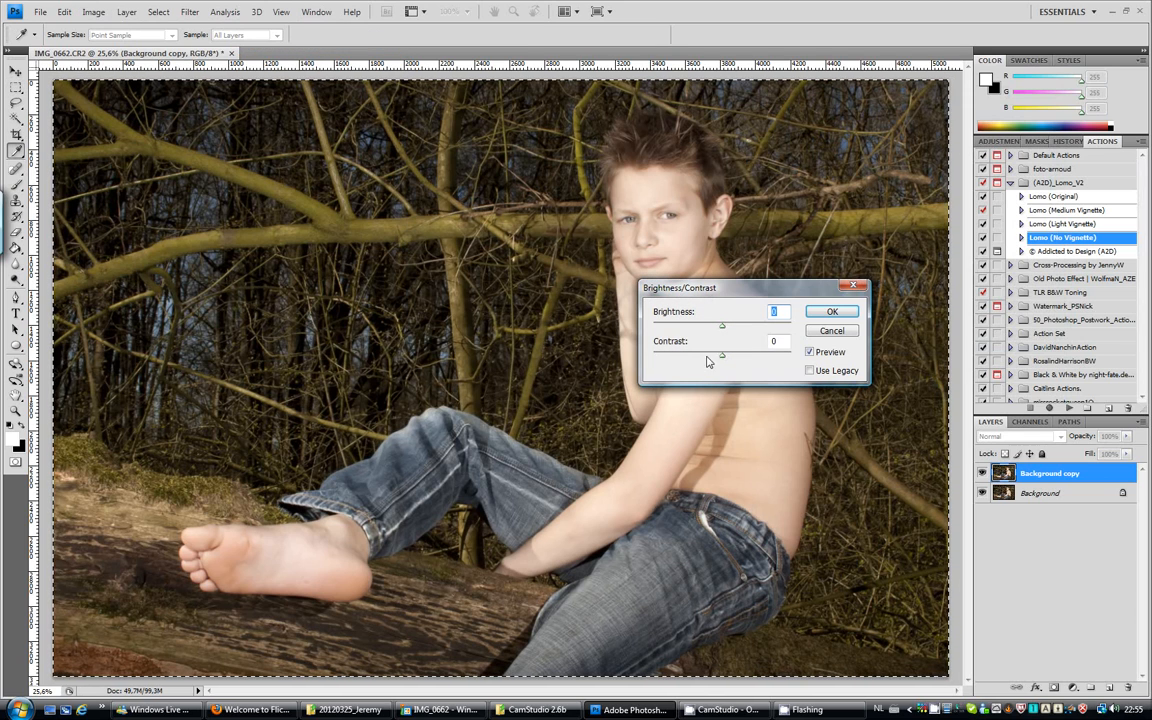
drag(781, 344, 752, 346)
text(4)
key(Return)
Deselect the image, select the strip around both eyes with a Normal-style rectangular marquee, and copy it to a new layer.
key(m)
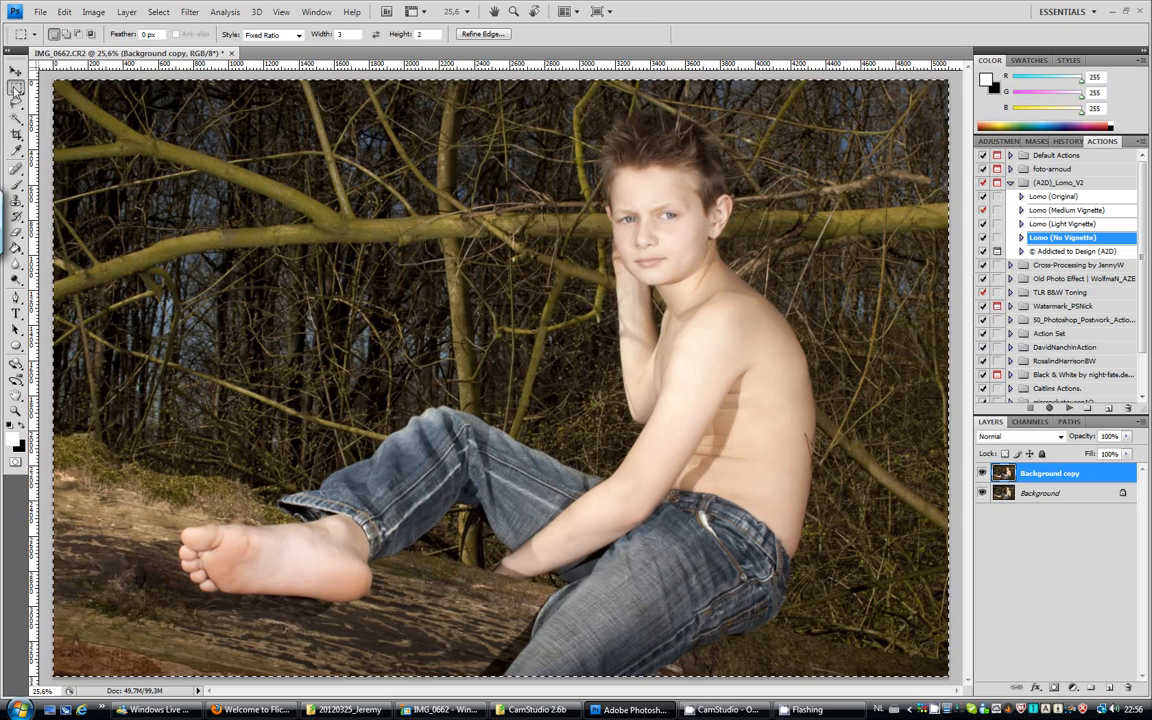
click(116, 132)
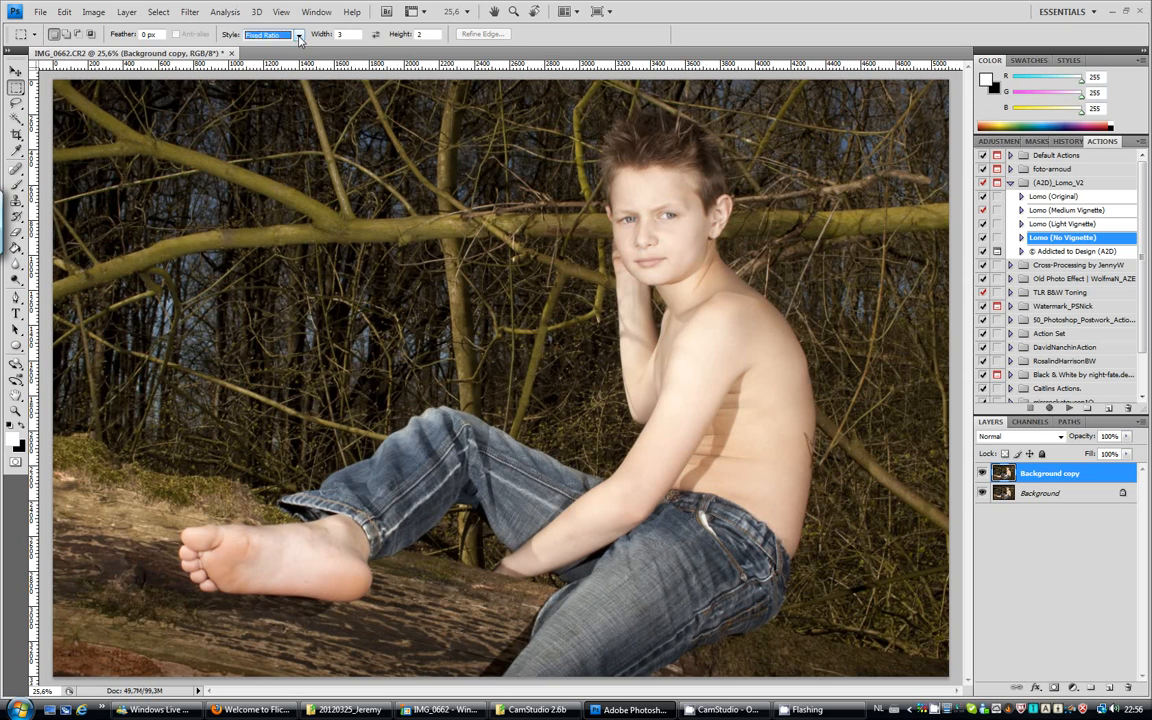
click(270, 36)
click(256, 47)
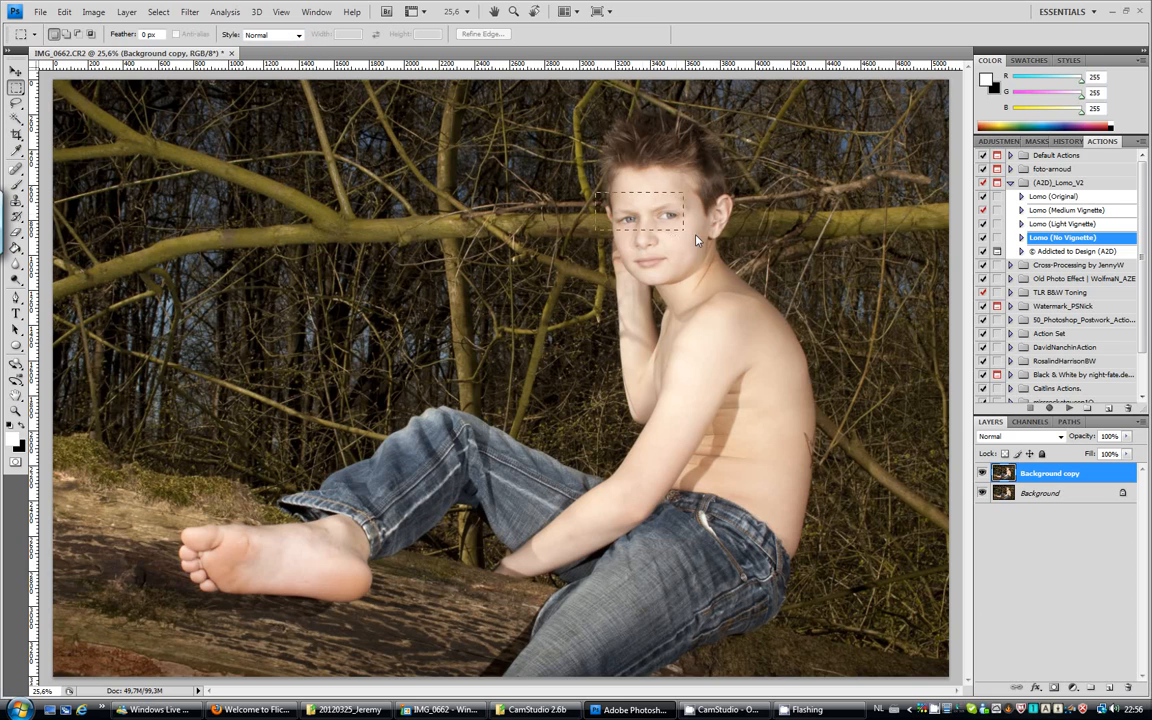
drag(596, 193, 701, 239)
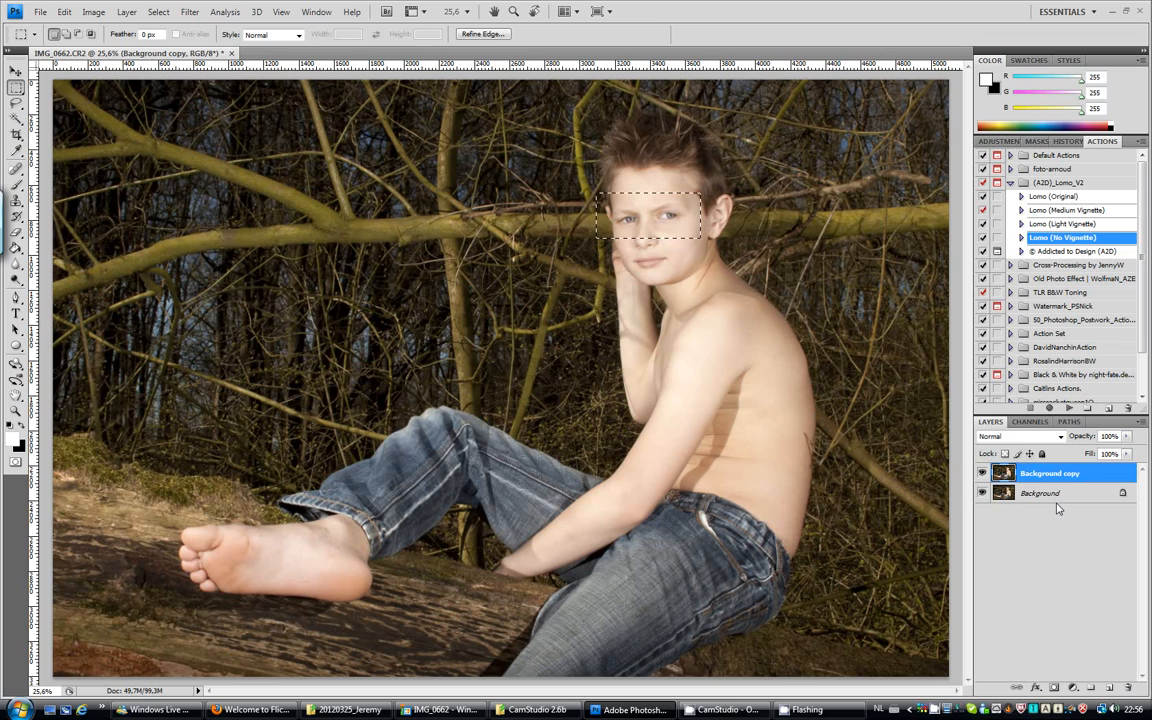
key(ctrl+j)
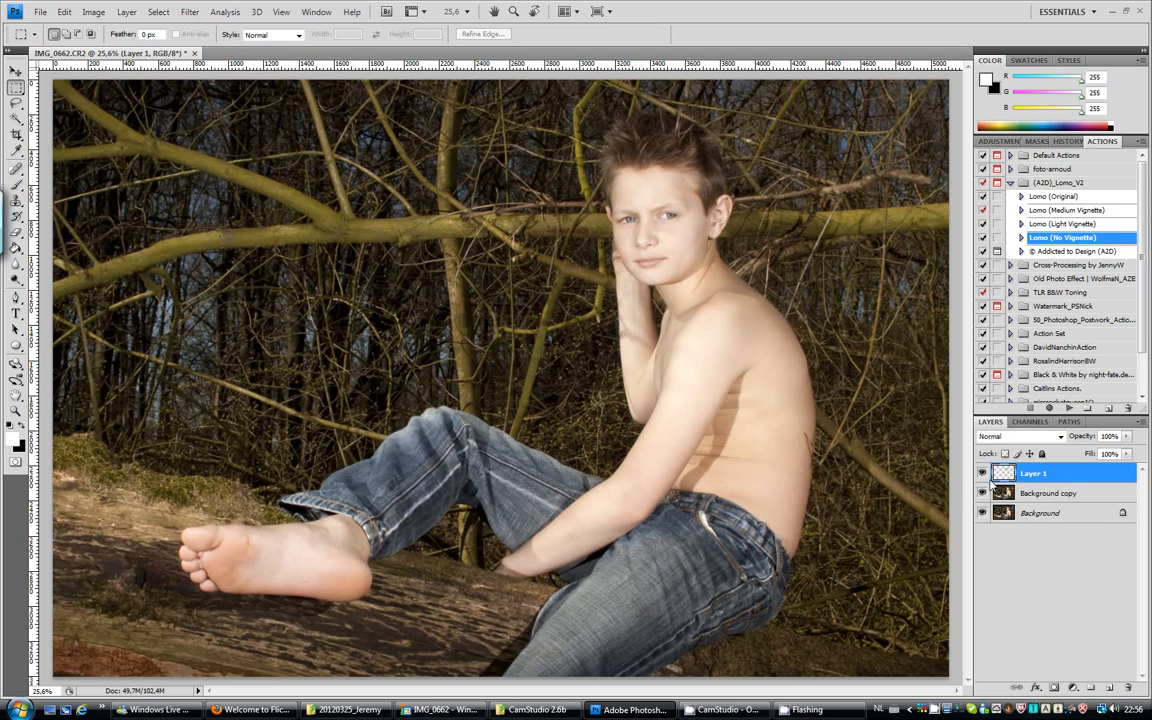
Hide the Background copy and Background layers to inspect the copied eye strip, and show both again.
click(984, 494)
click(984, 513)
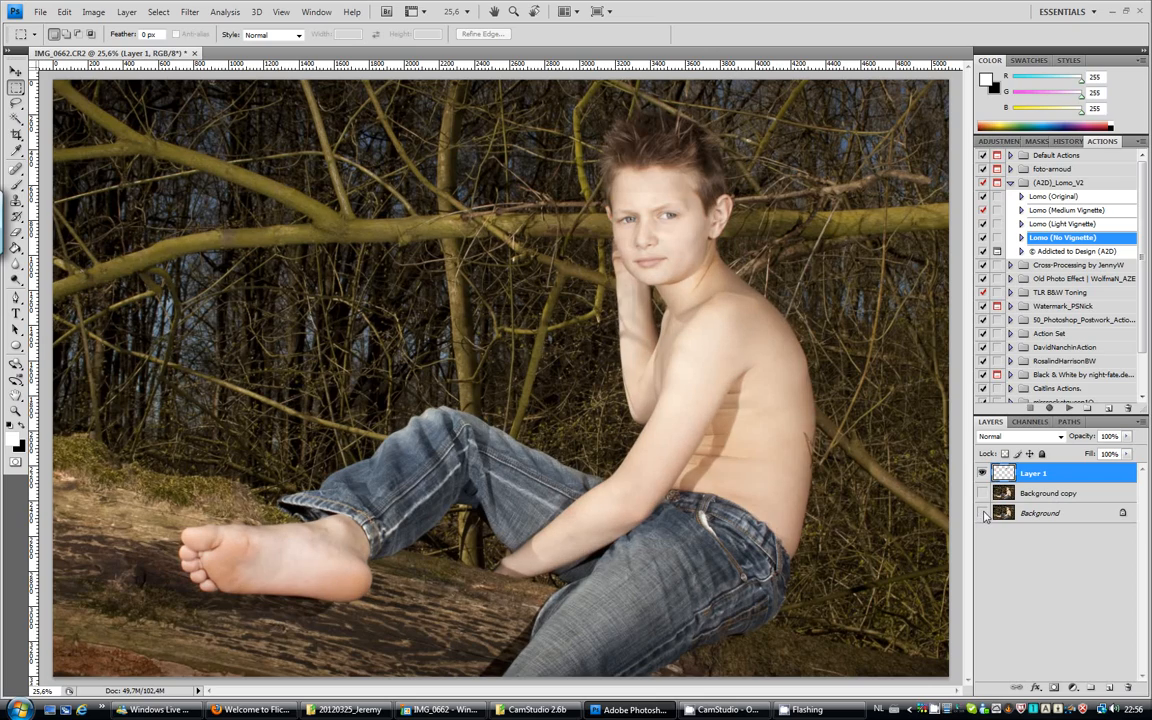
click(984, 513)
click(984, 494)
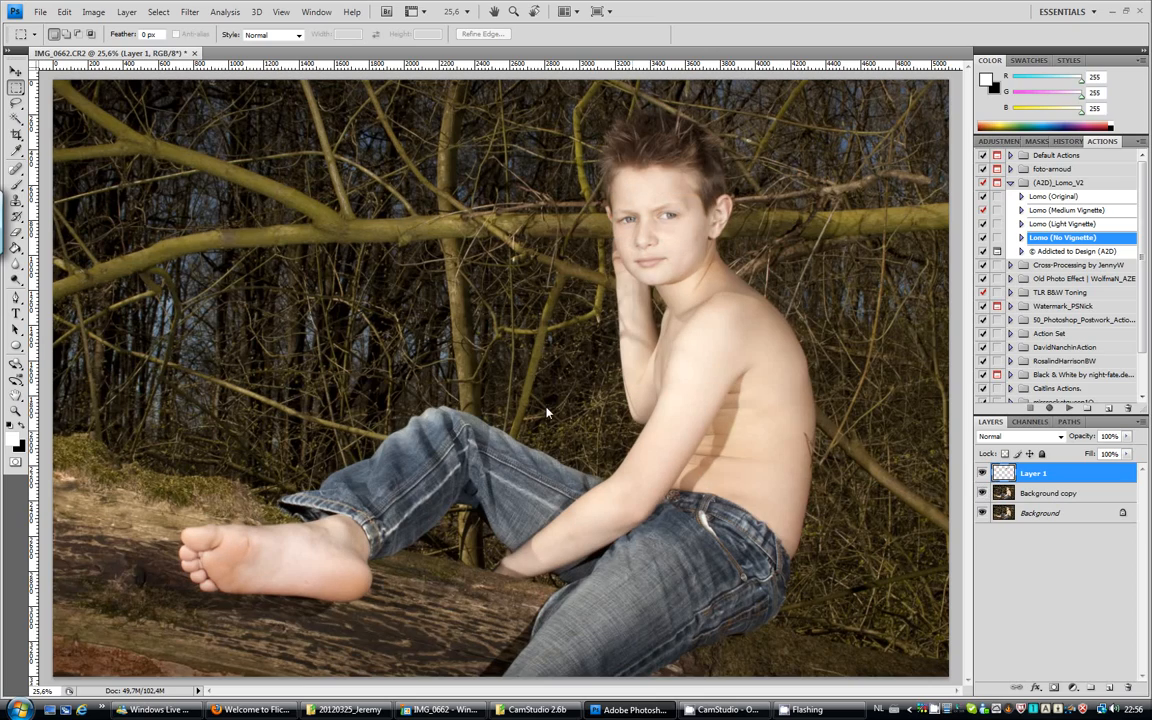
Lighten the boy's right iris on Layer 1 with the Dodge tool, using a 22 px brush, Midtones range and 100% exposure.
click(16, 410)
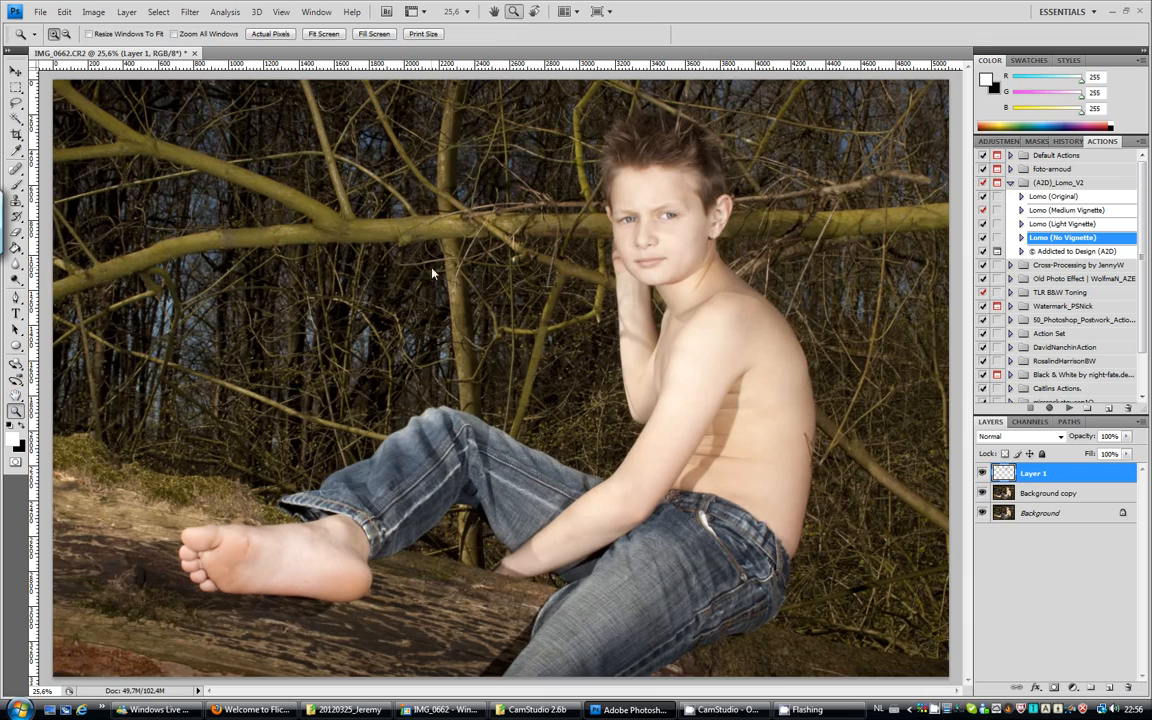
click(660, 218)
click(660, 218)
click(660, 218)
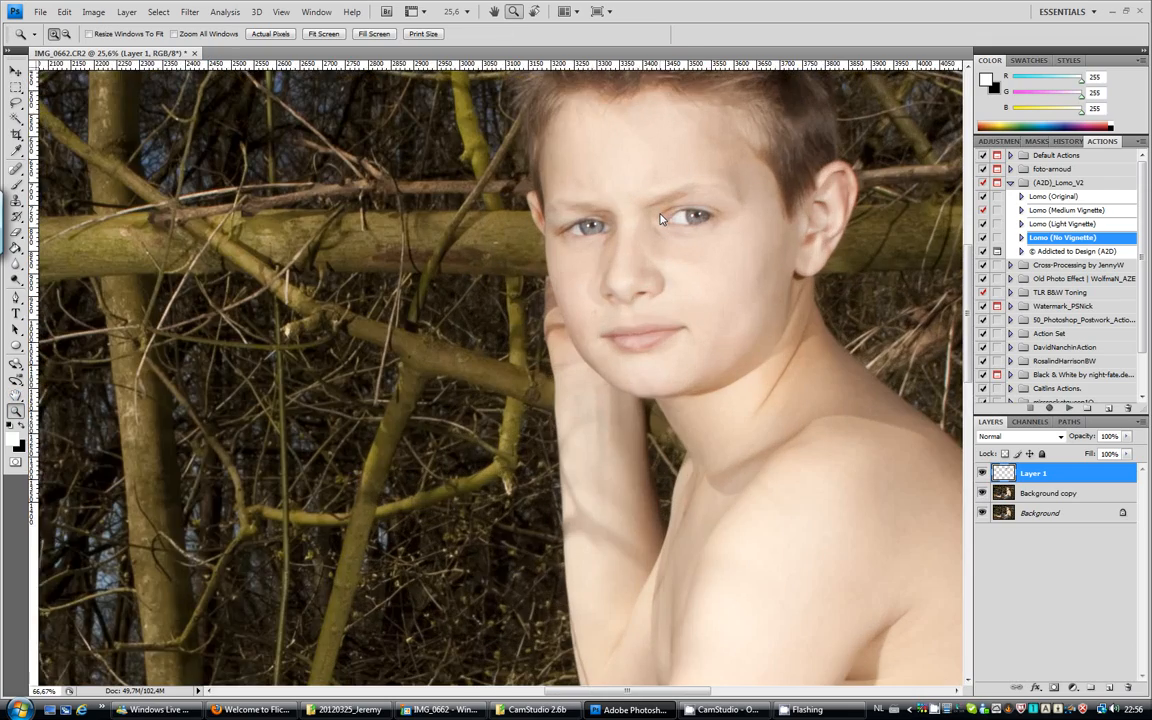
click(660, 218)
click(660, 218)
click(660, 218)
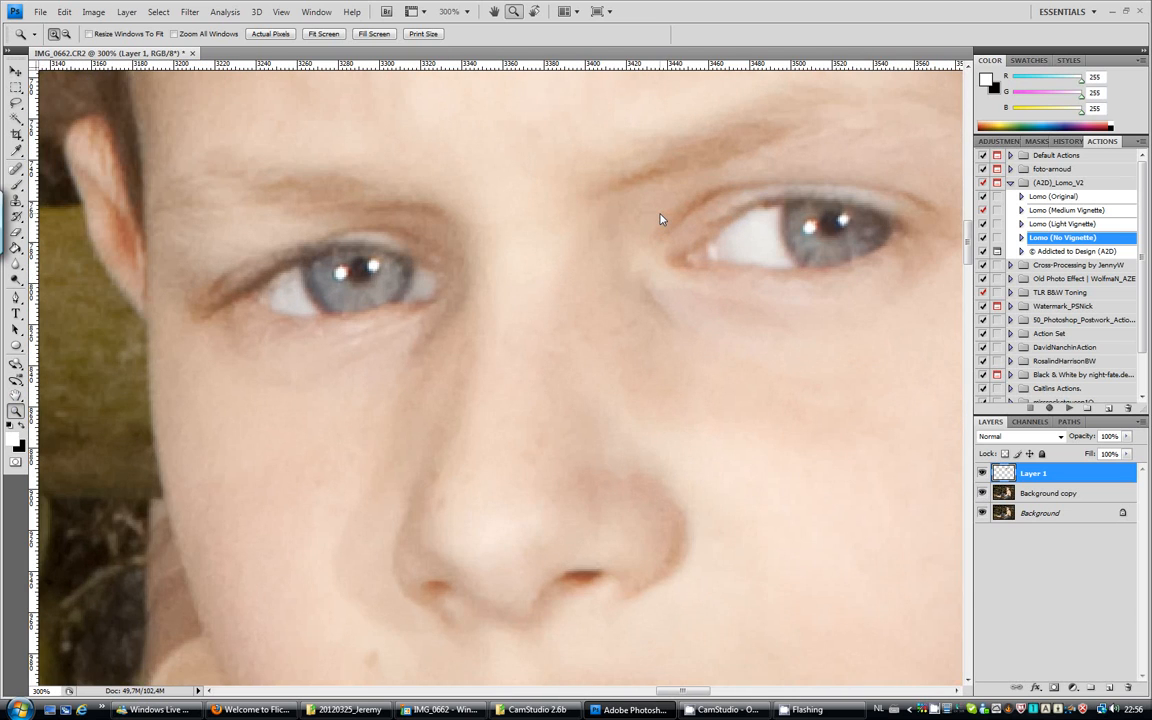
click(652, 216)
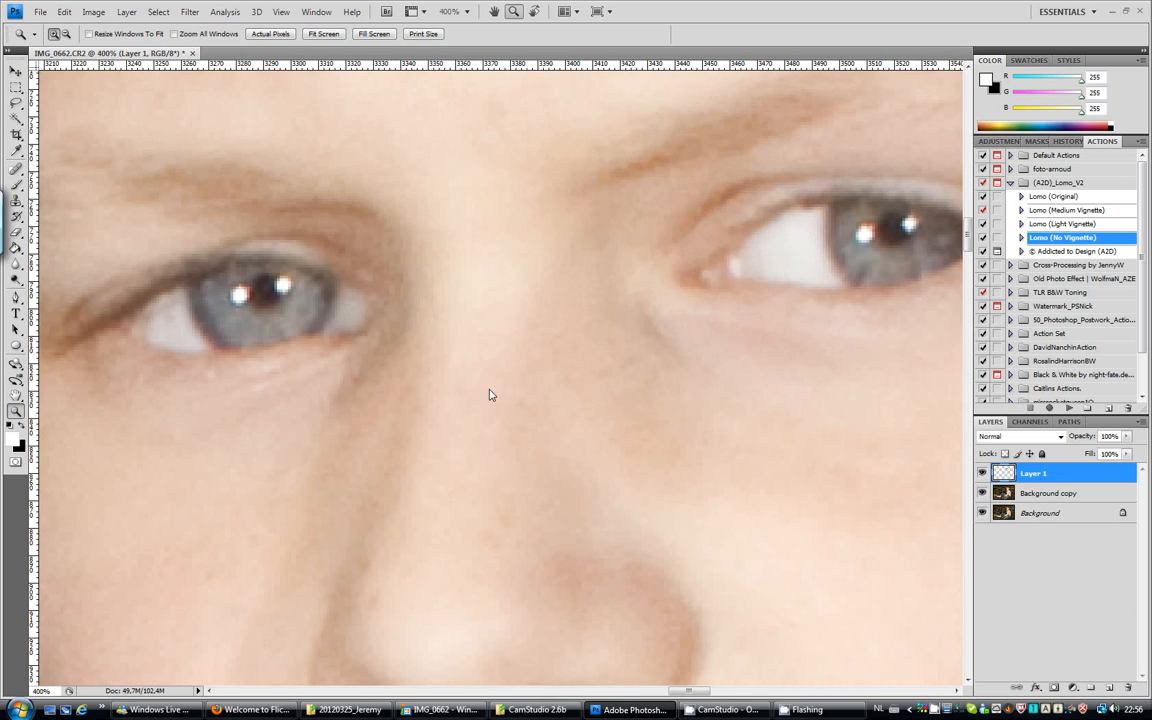
drag(685, 691, 672, 692)
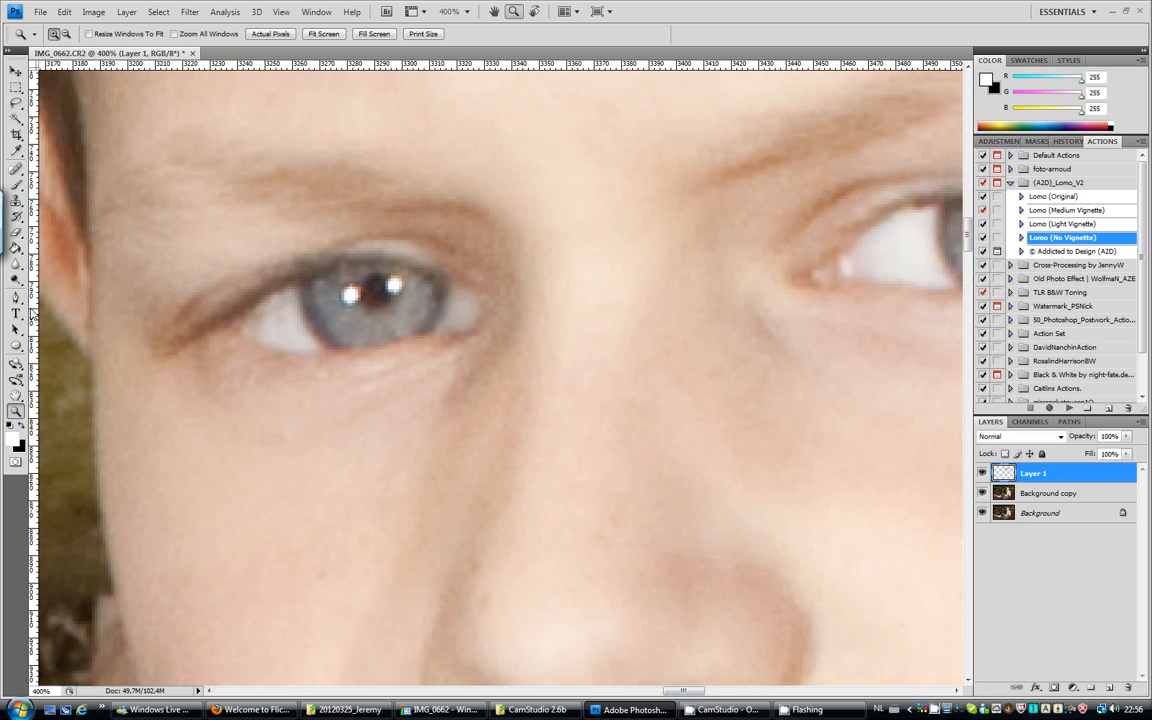
click(16, 278)
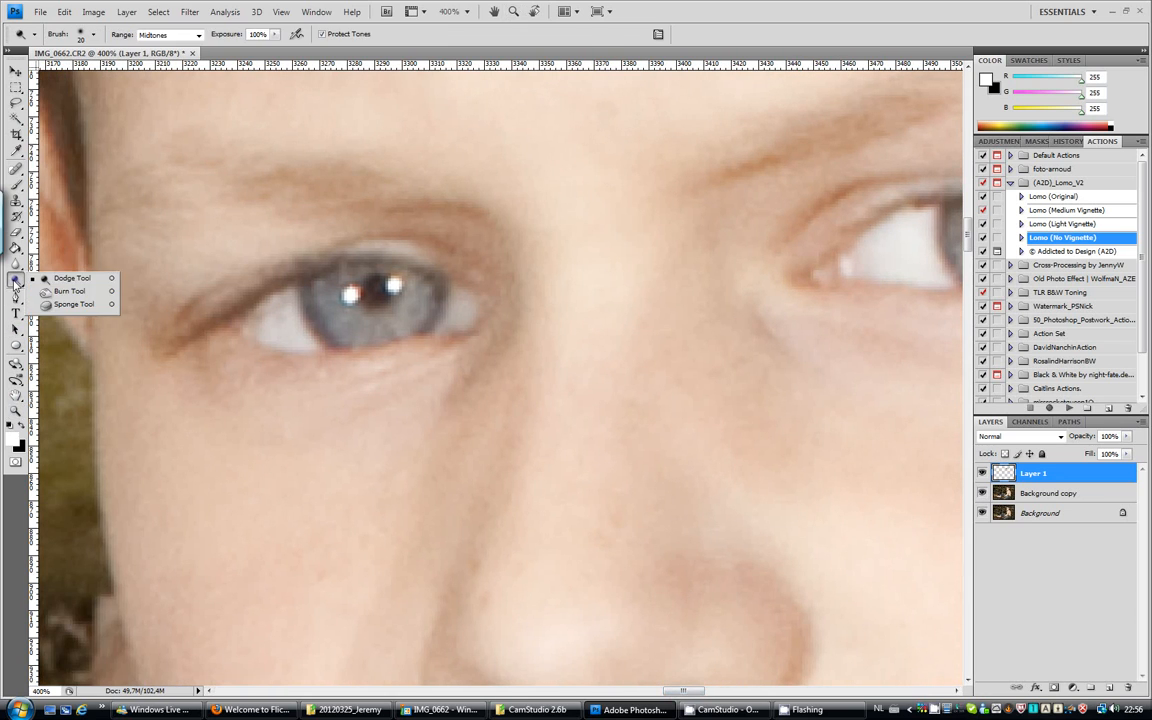
click(60, 279)
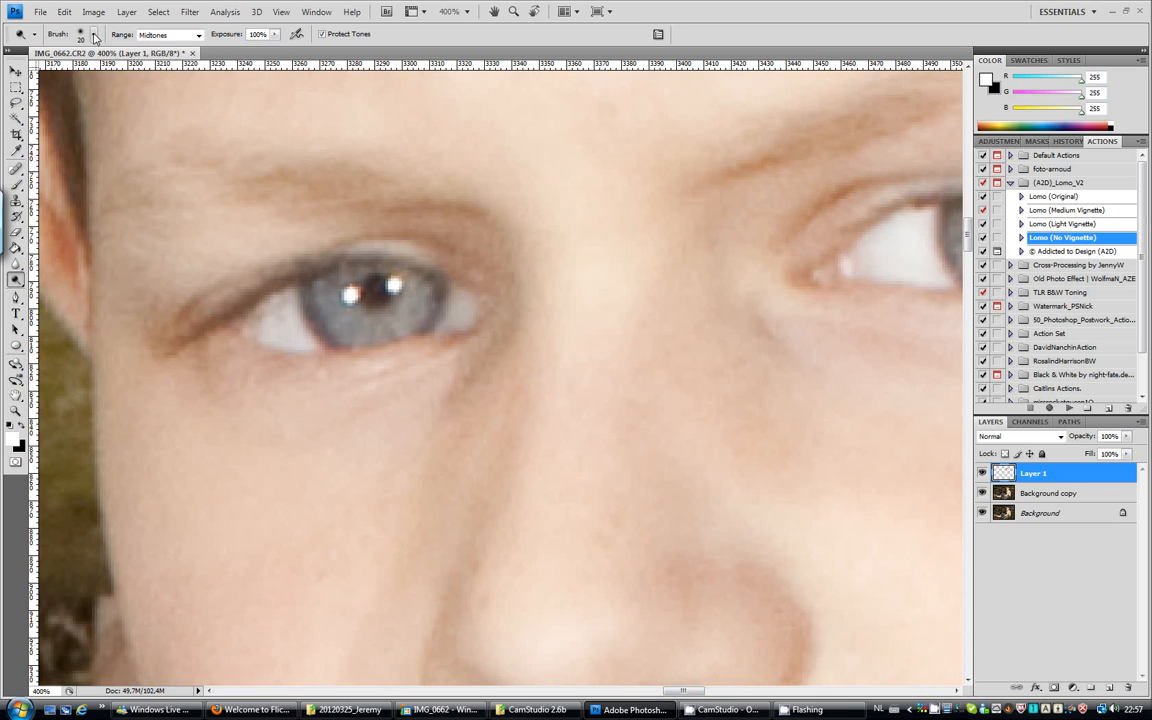
click(95, 36)
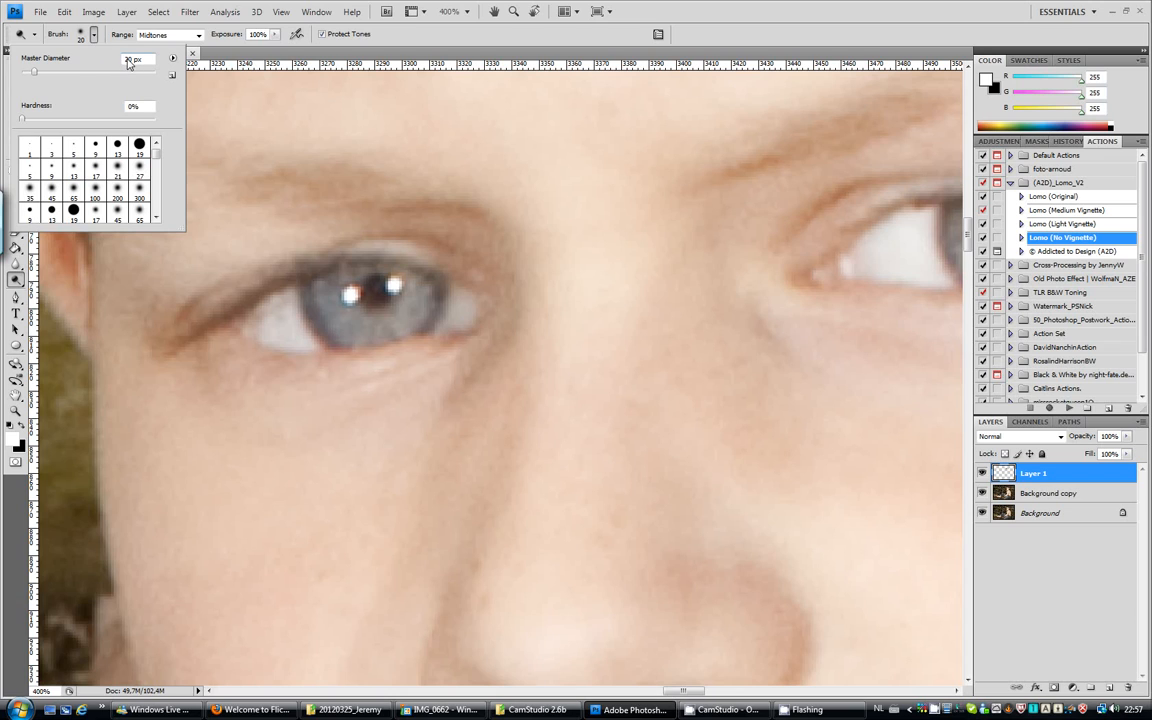
text(22)
click(15, 278)
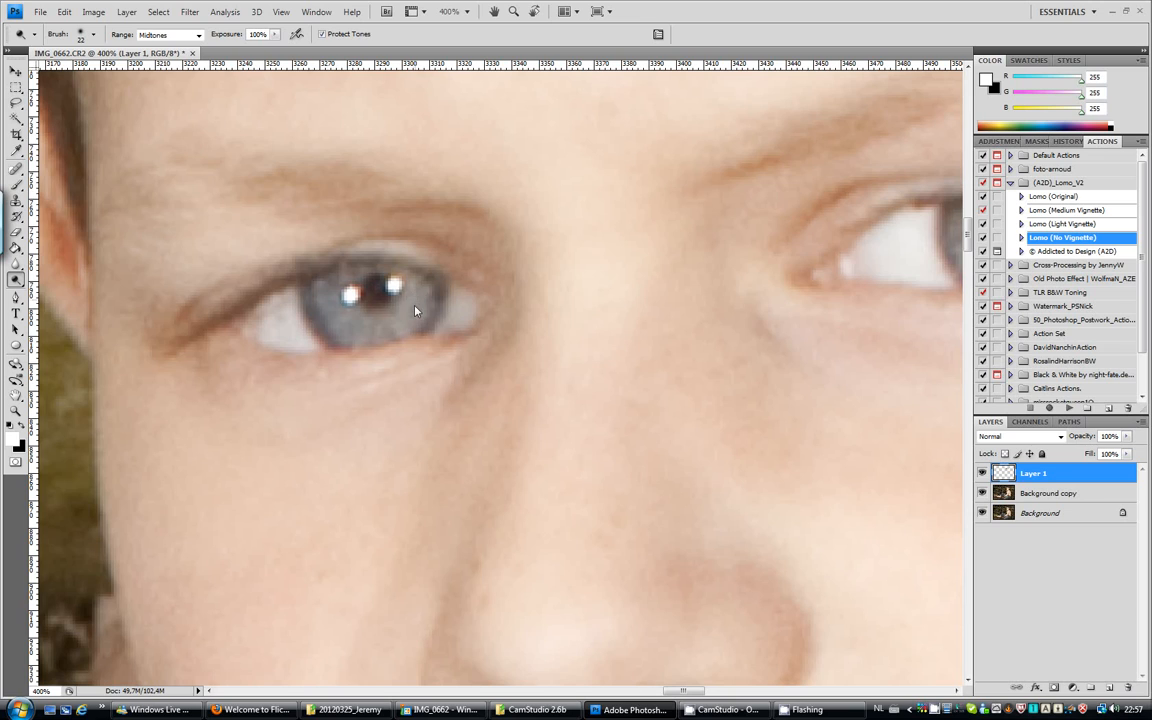
drag(386, 327, 349, 331)
mouse_move(340, 288)
mouse_down()
mouse_move(368, 282)
mouse_move(433, 321)
mouse_up()
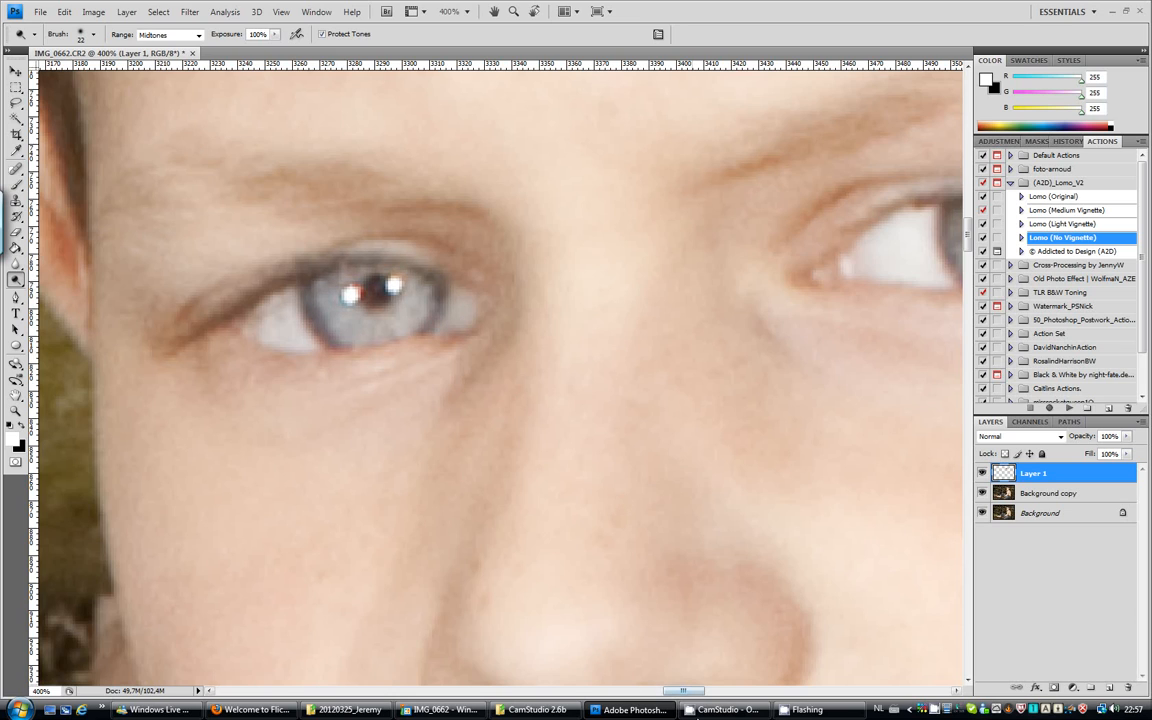
Lighten the boy's left iris on Layer 1 with the same Dodge brush.
drag(690, 694, 712, 692)
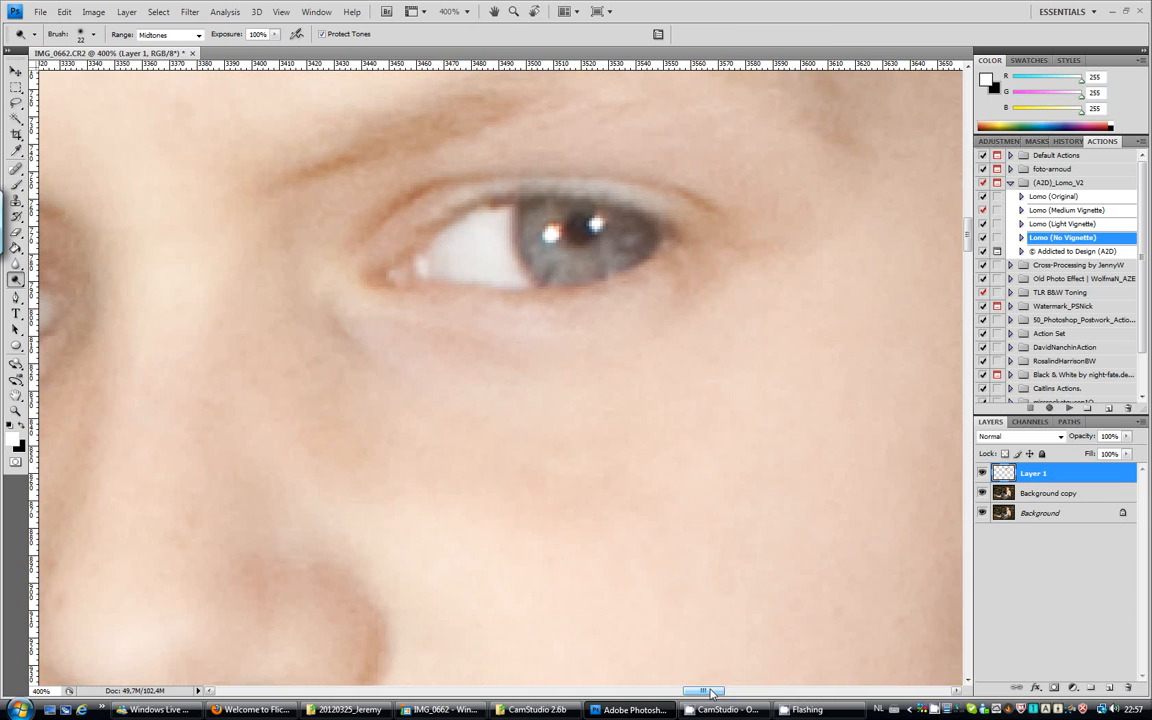
click(547, 229)
drag(548, 259, 561, 266)
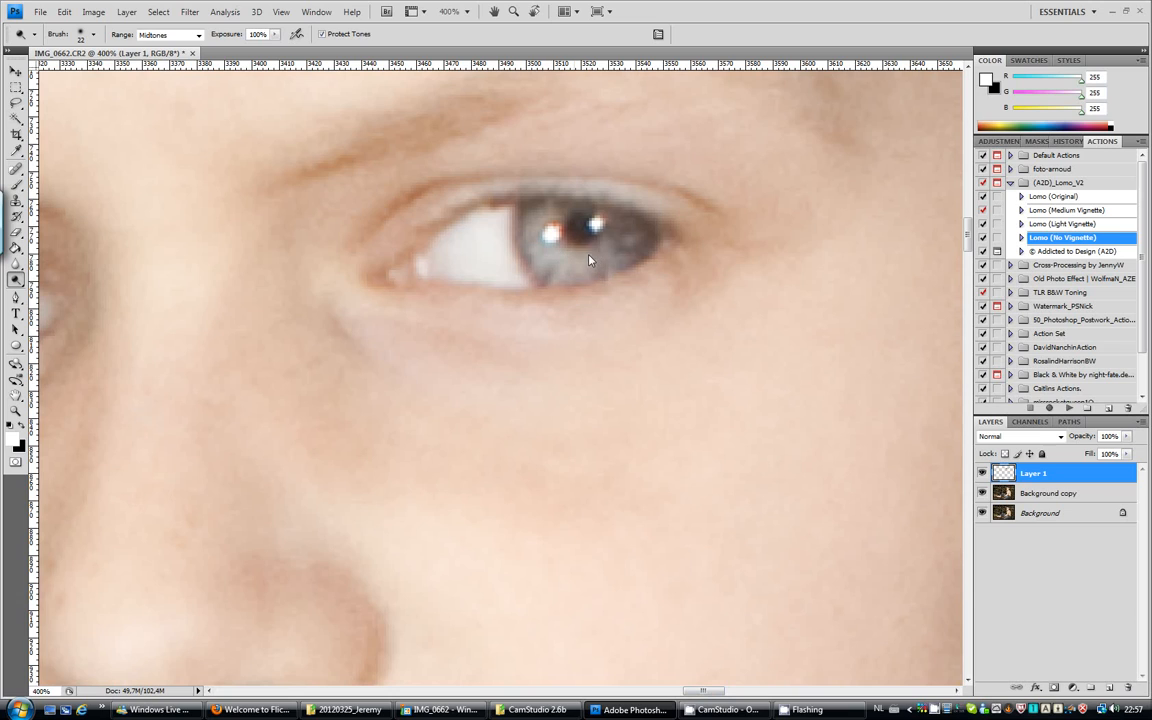
click(629, 242)
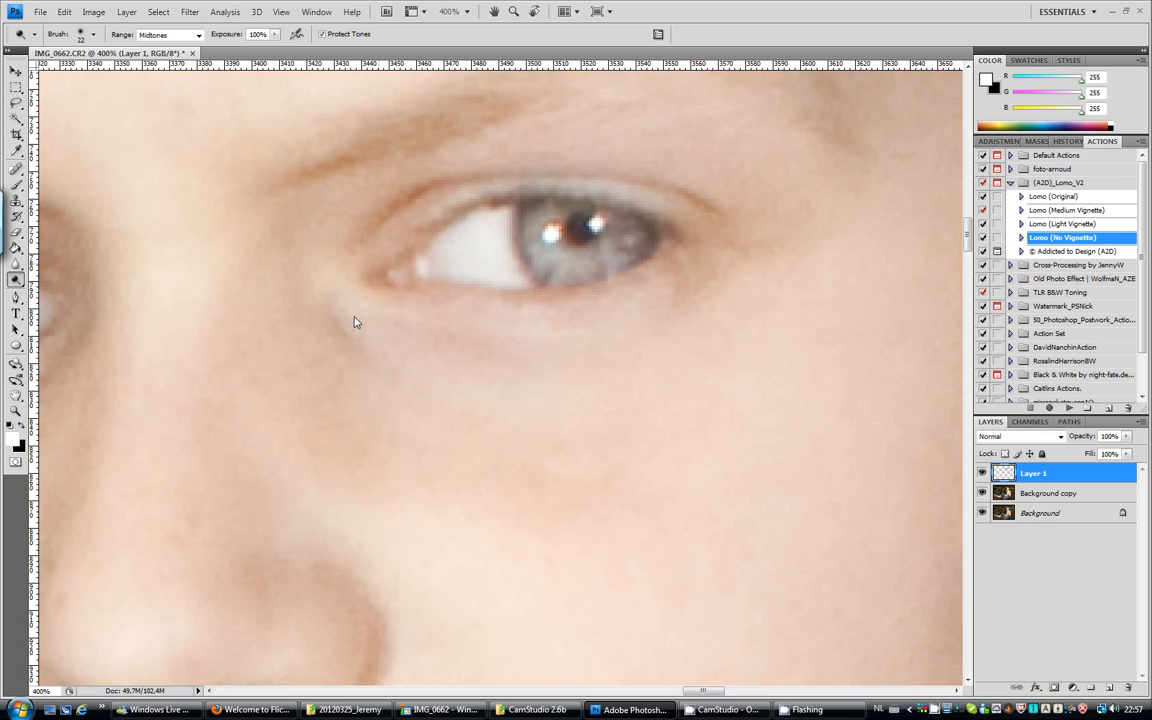
Compare both eyes with and without the dodging by toggling the visibility of Layer 1.
mouse_move(697, 692)
mouse_down()
mouse_move(675, 692)
mouse_move(702, 693)
mouse_move(690, 692)
mouse_up()
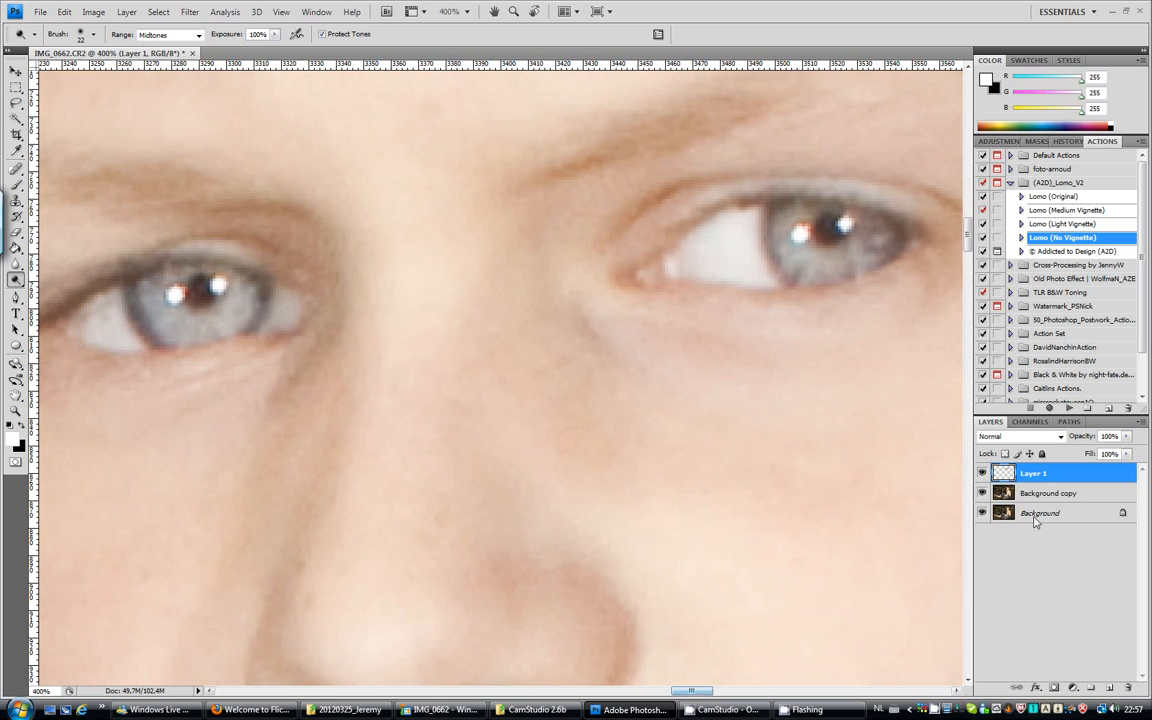
click(982, 474)
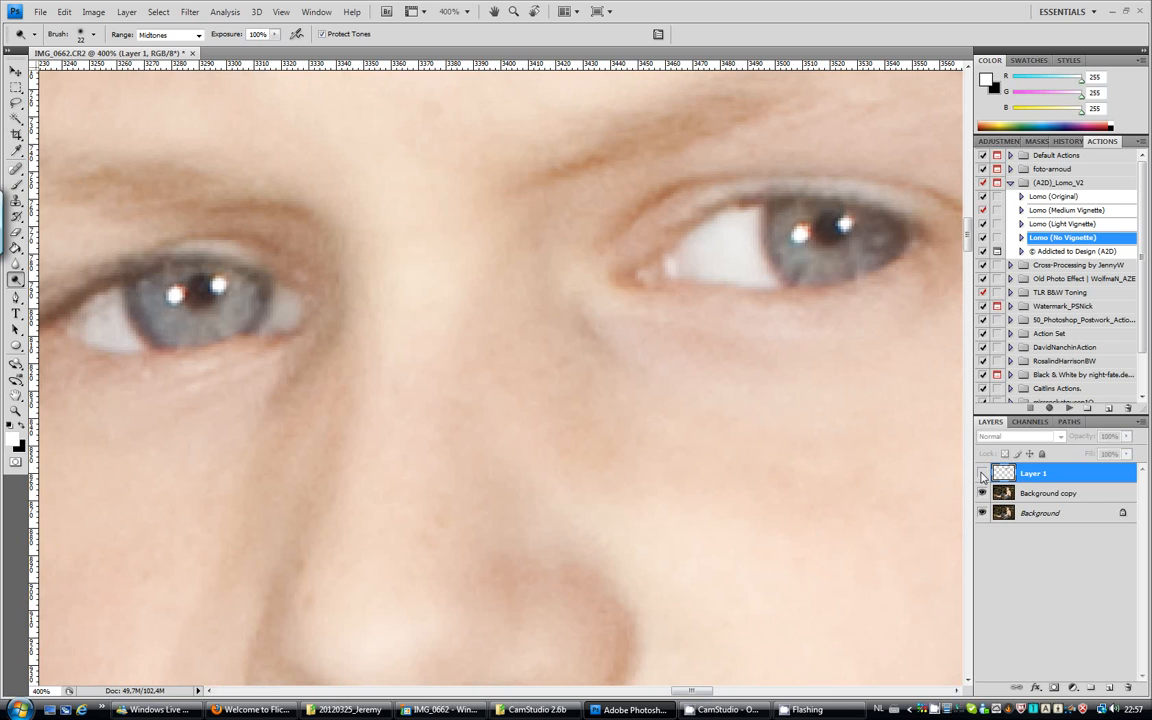
click(982, 474)
click(982, 474)
click(982, 474)
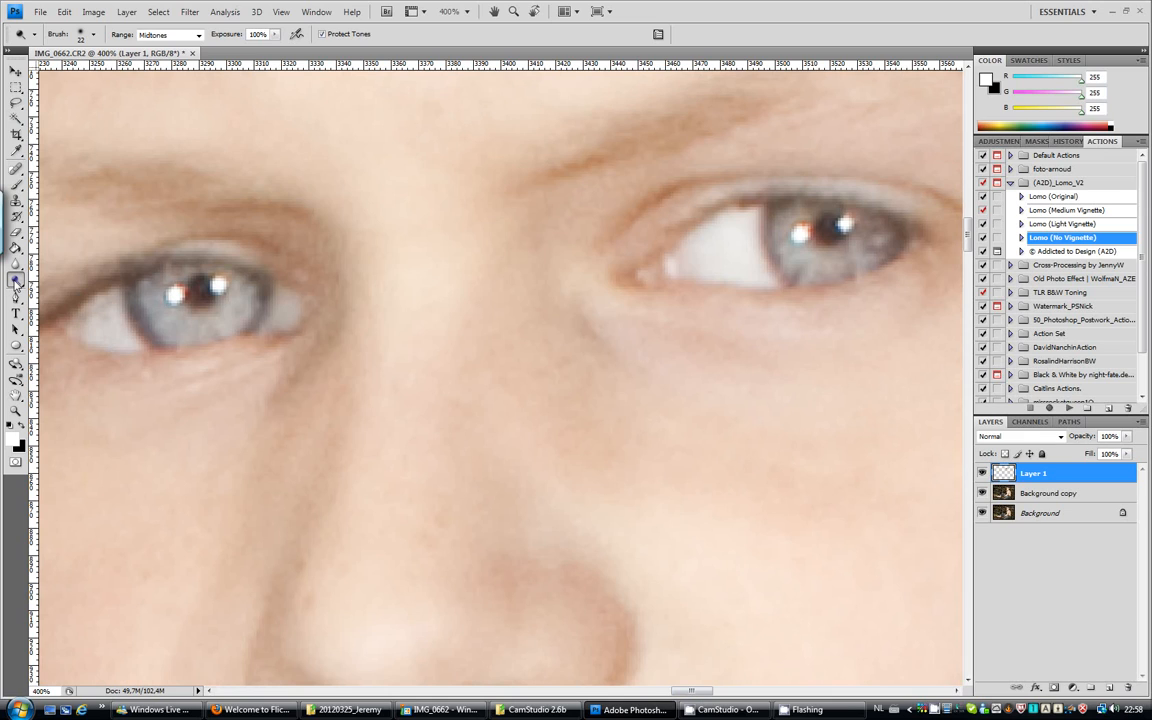
Darken the outer rims of both irises with the Burn tool using a 7 px brush, and compare with Layer 1 briefly hidden.
mouse_move(14, 278)
mouse_down()
mouse_move(17, 258)
mouse_move(60, 279)
mouse_up()
click(93, 34)
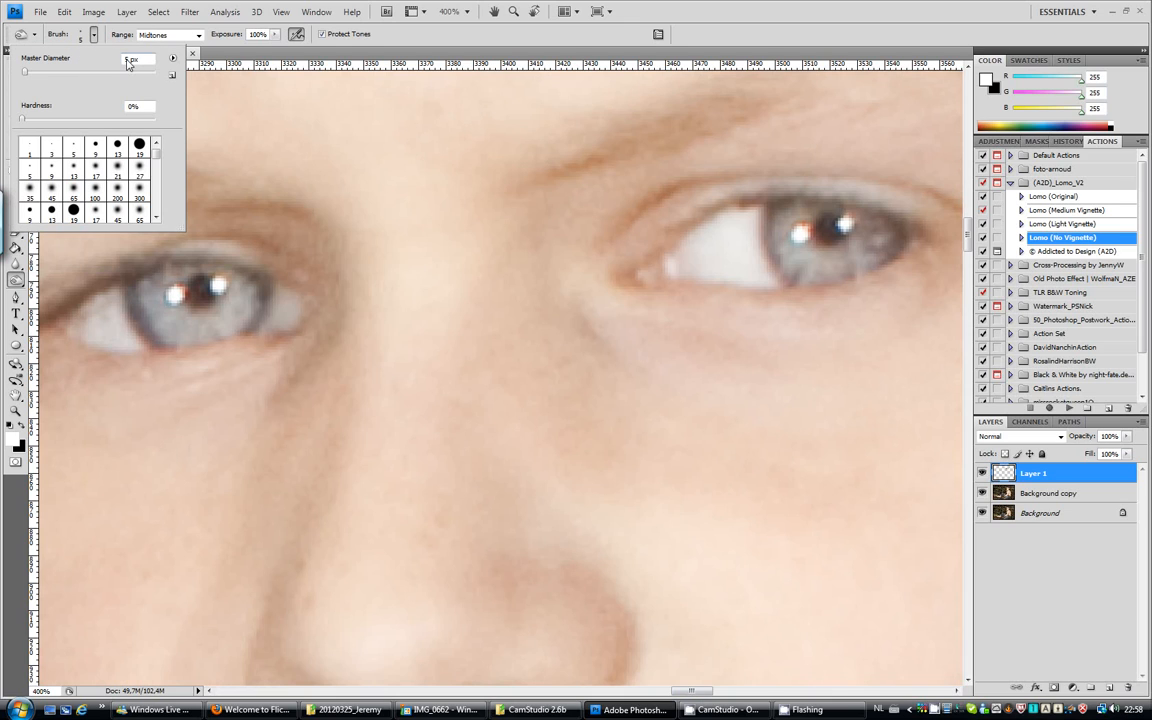
key(BackSpace)
text(7)
click(18, 280)
click(48, 255)
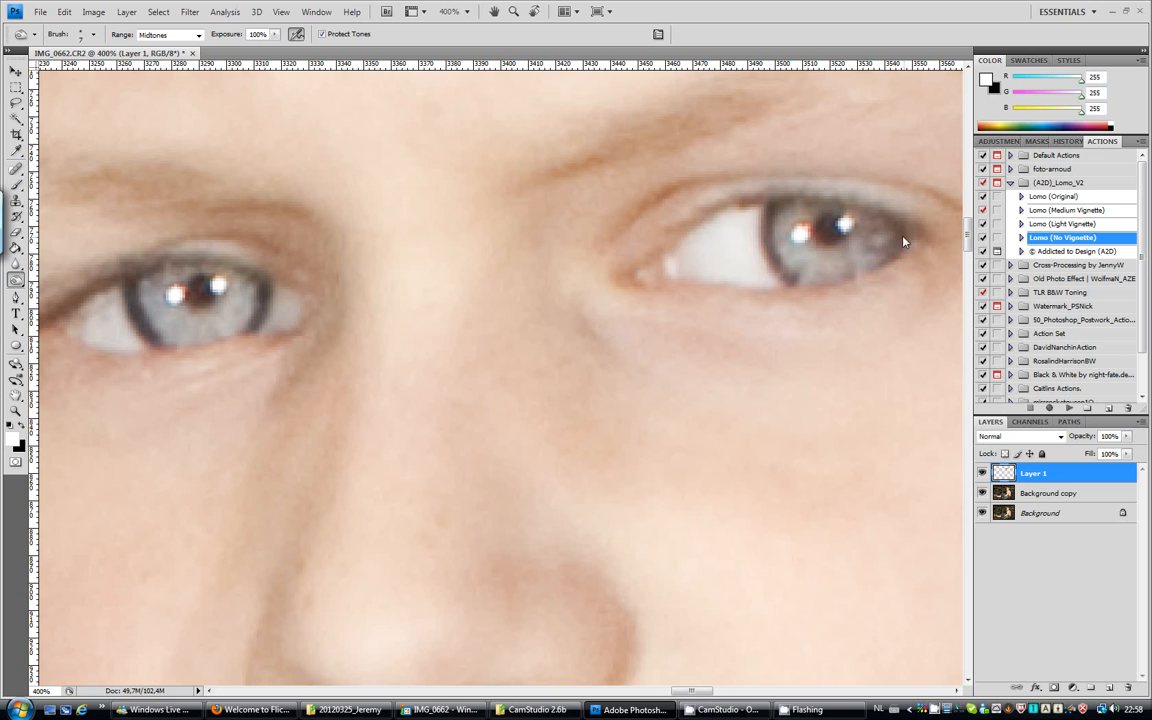
click(982, 473)
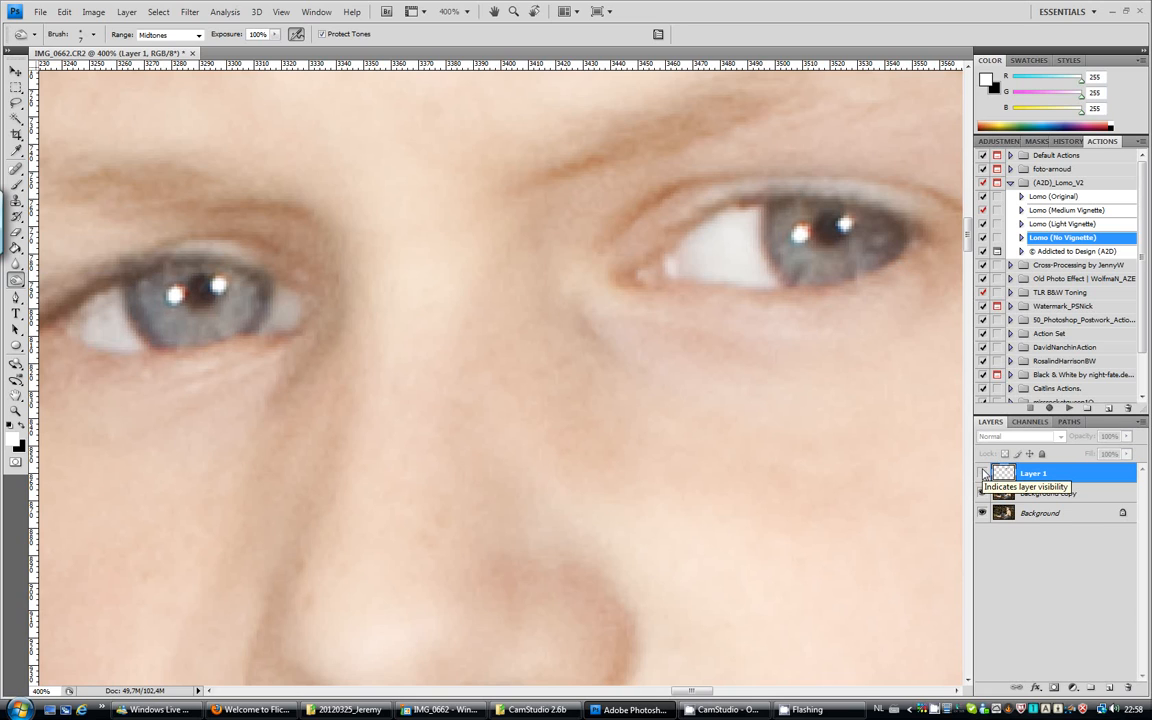
click(984, 474)
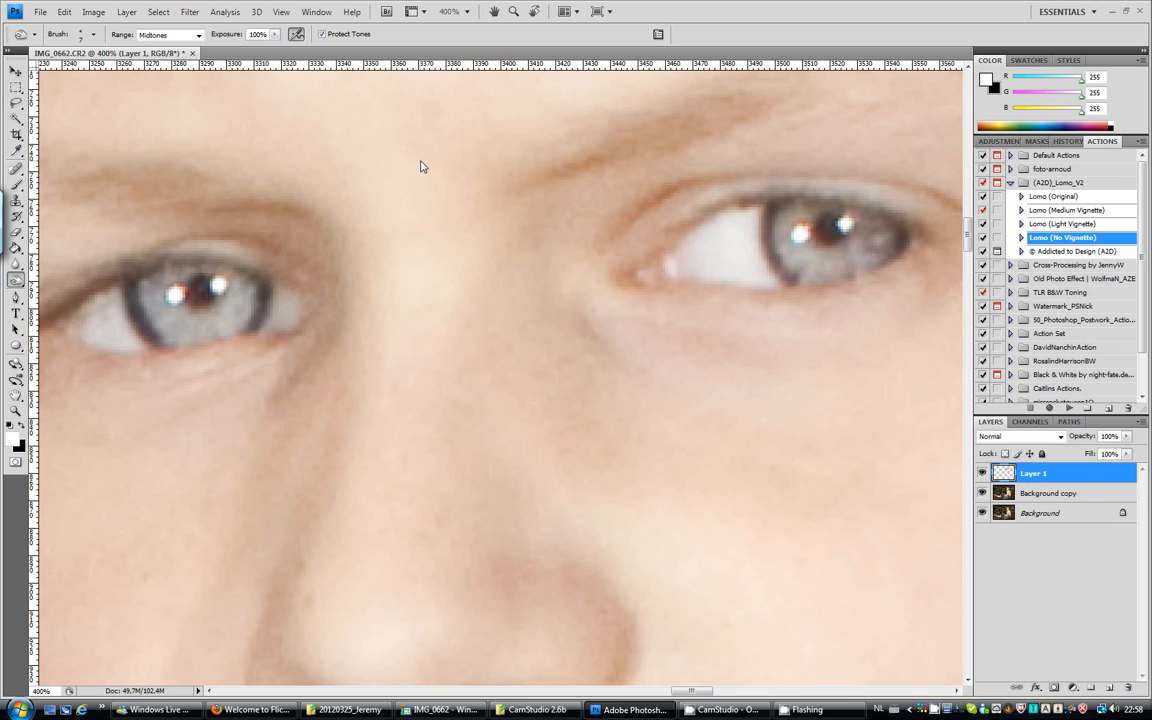
Enlarge the eye strip on Layer 1 with Free Transform to 103% width and 103% height.
key(ctrl+t)
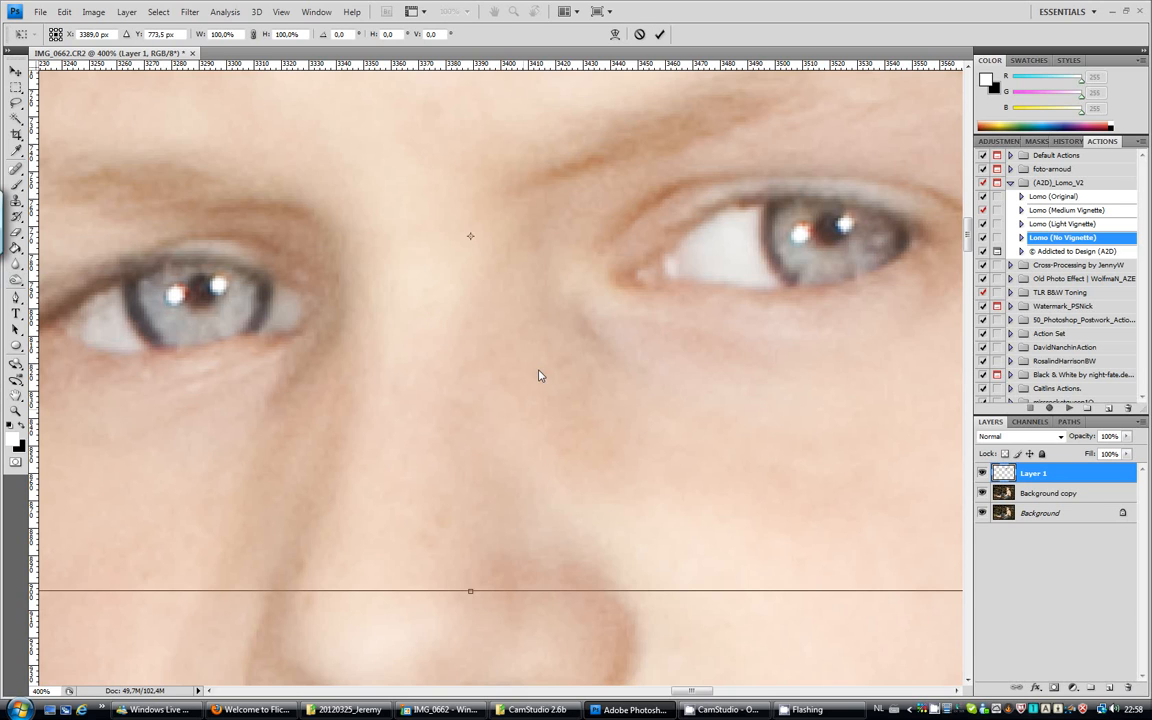
click(221, 35)
key(Delete)
text(3)
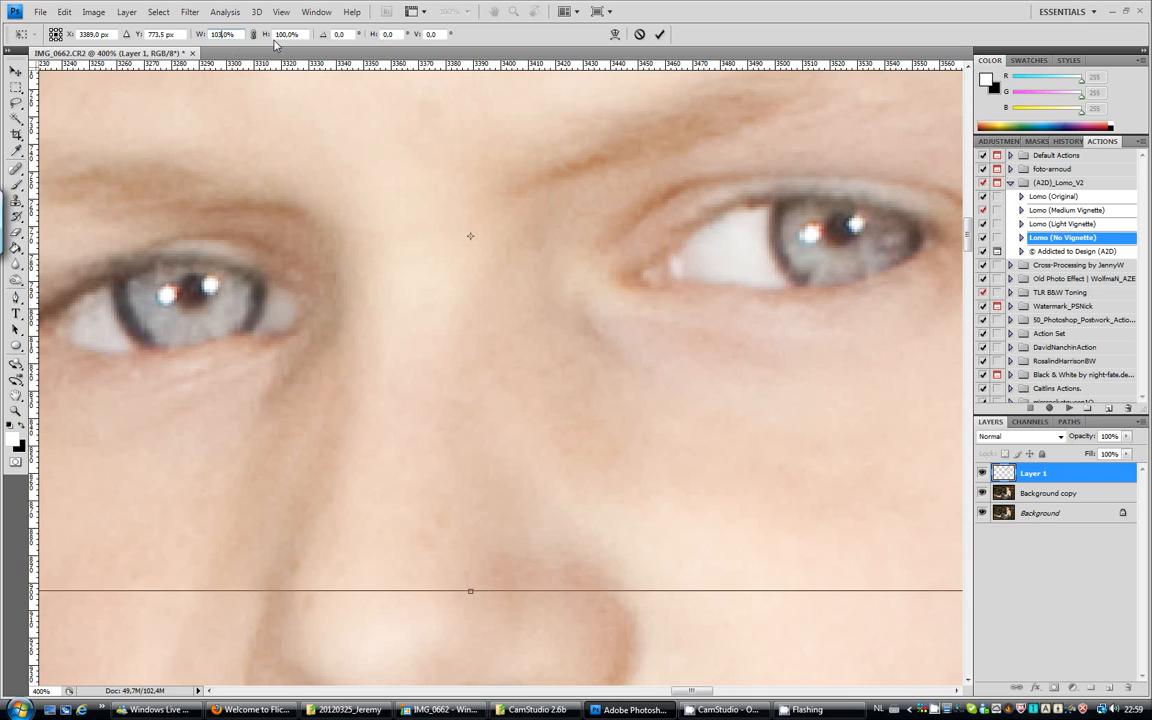
text(103)
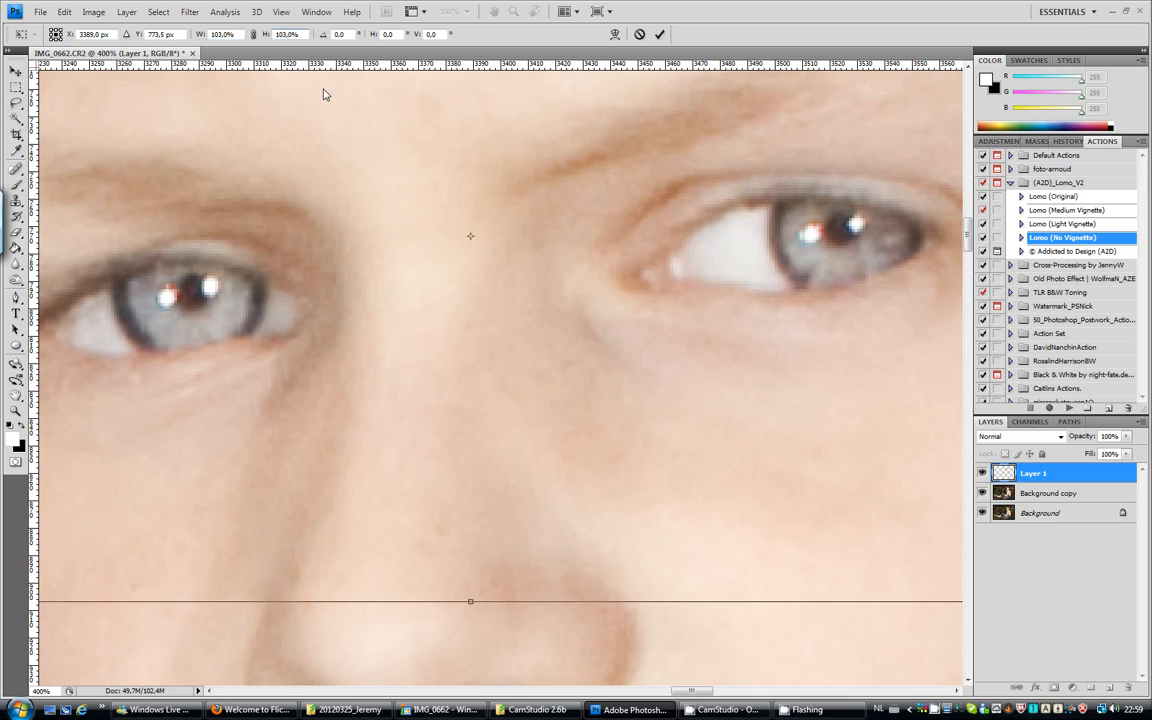
key(Return)
key(o)
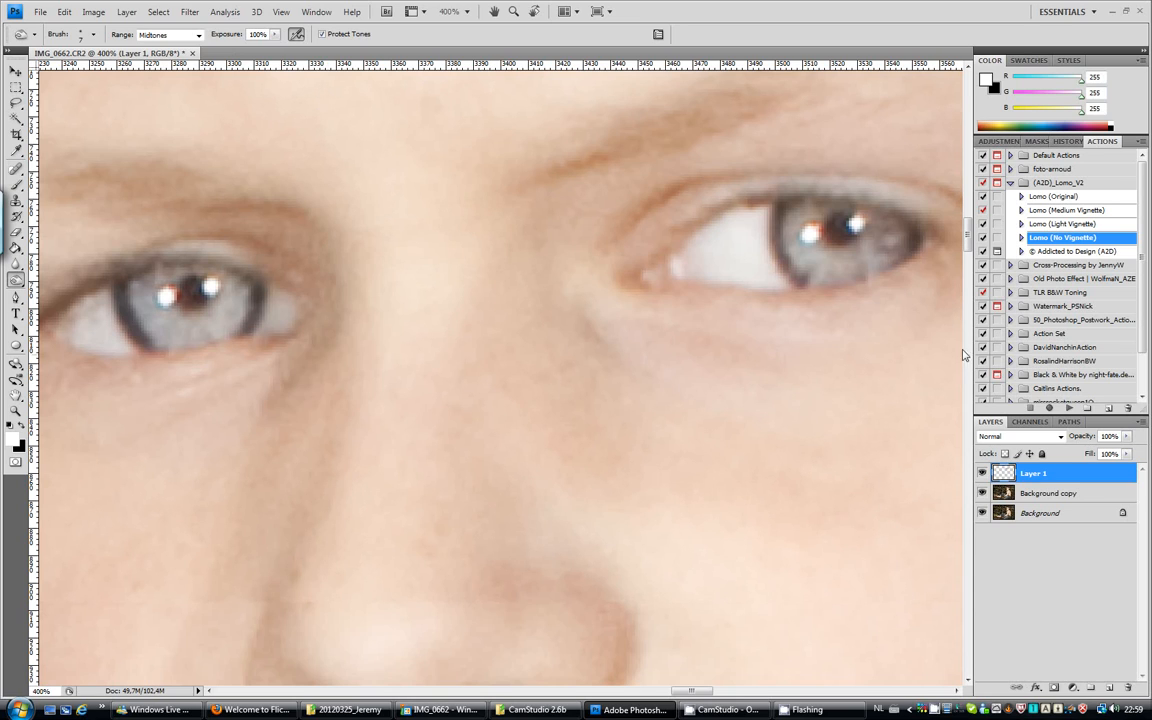
Add a layer mask to Layer 1 and invert it to black to conceal the enlarged eye strip.
mouse_move(968, 246)
mouse_down()
mouse_move(968, 256)
mouse_move(968, 217)
mouse_move(968, 245)
mouse_up()
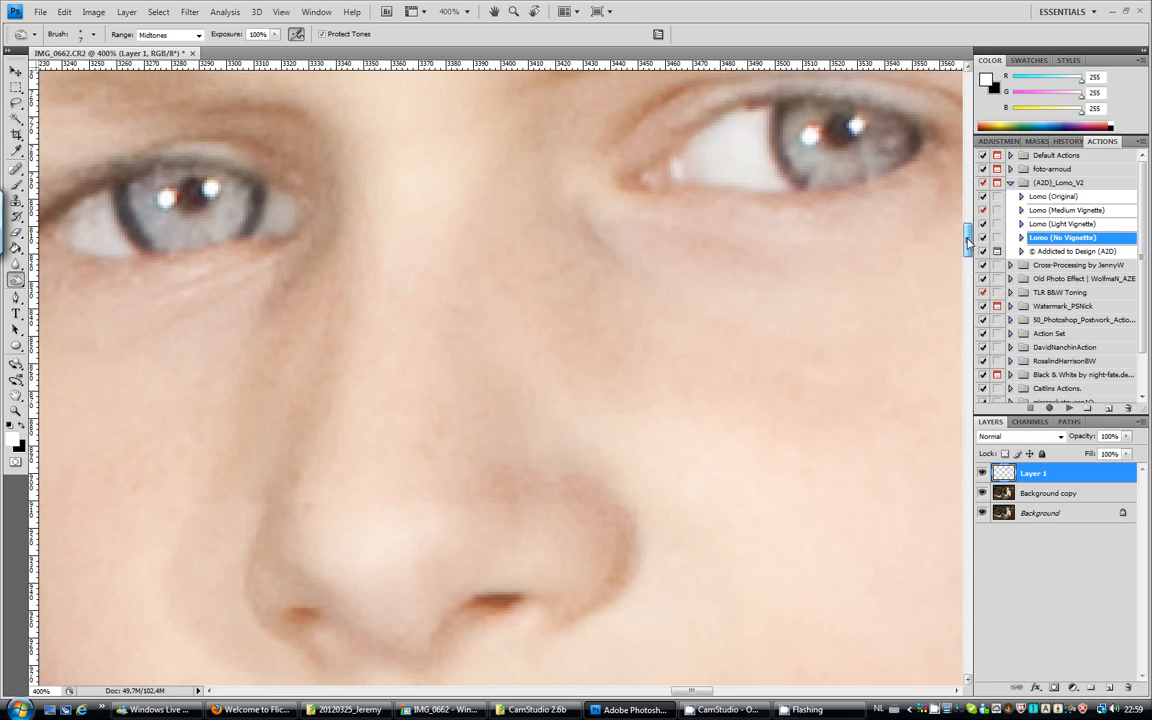
drag(970, 248, 970, 238)
drag(690, 689, 669, 691)
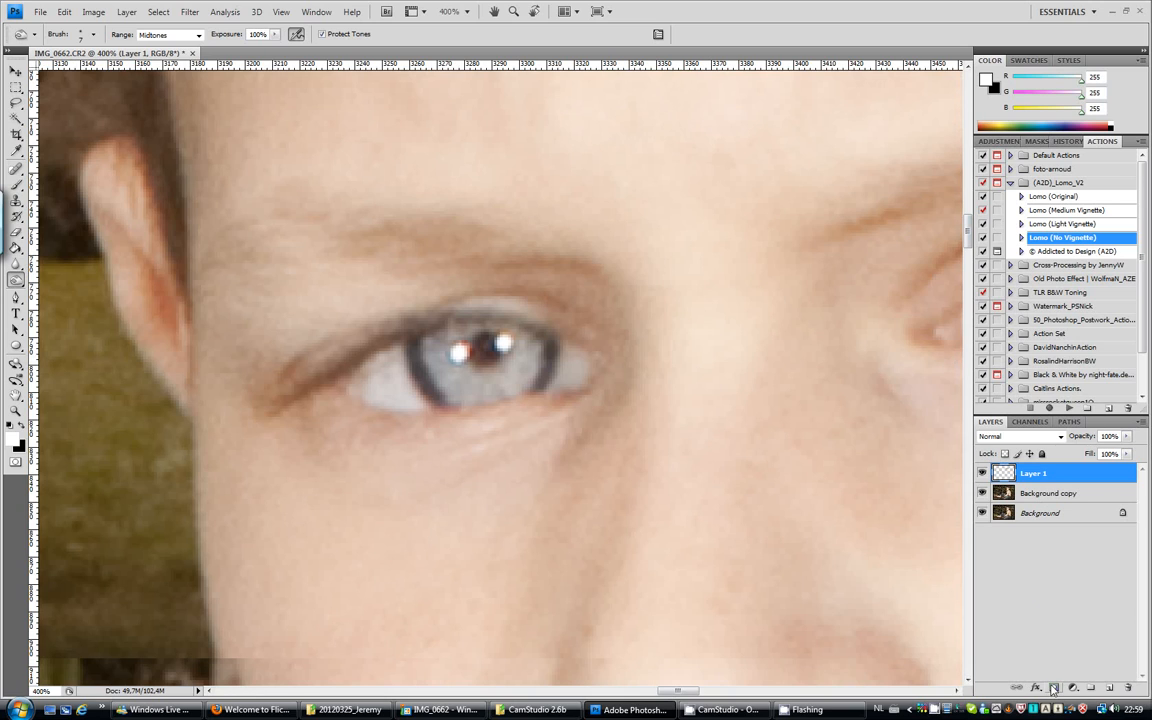
click(1055, 688)
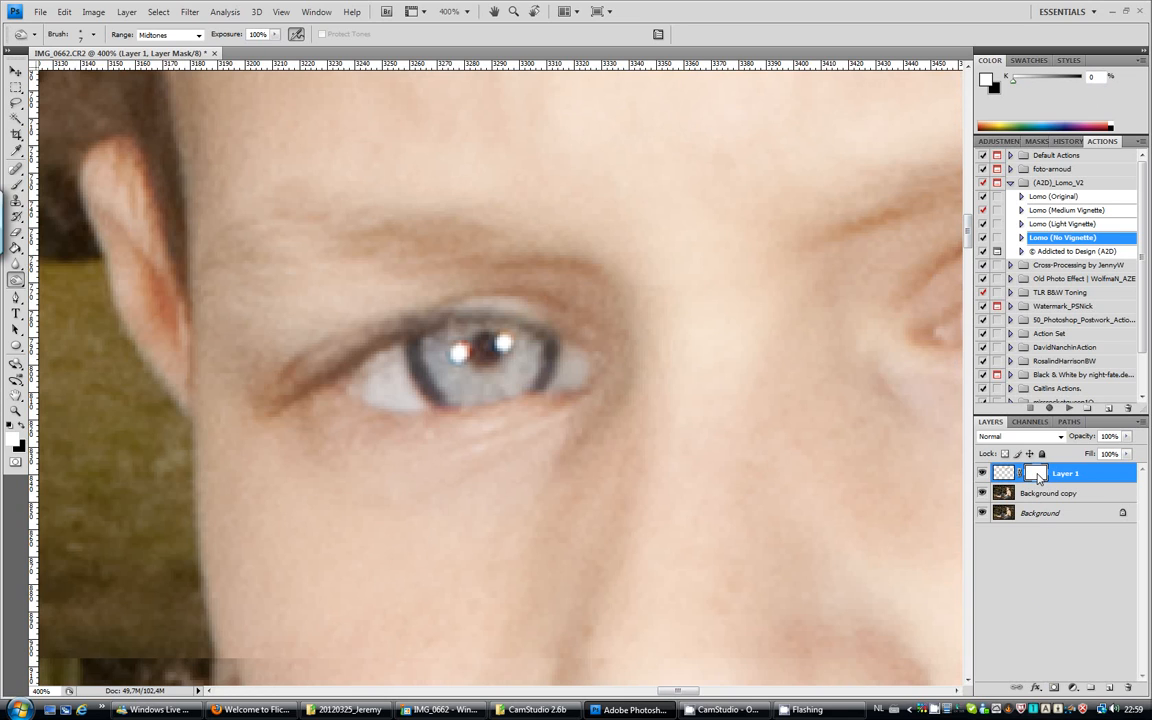
key(ctrl+i)
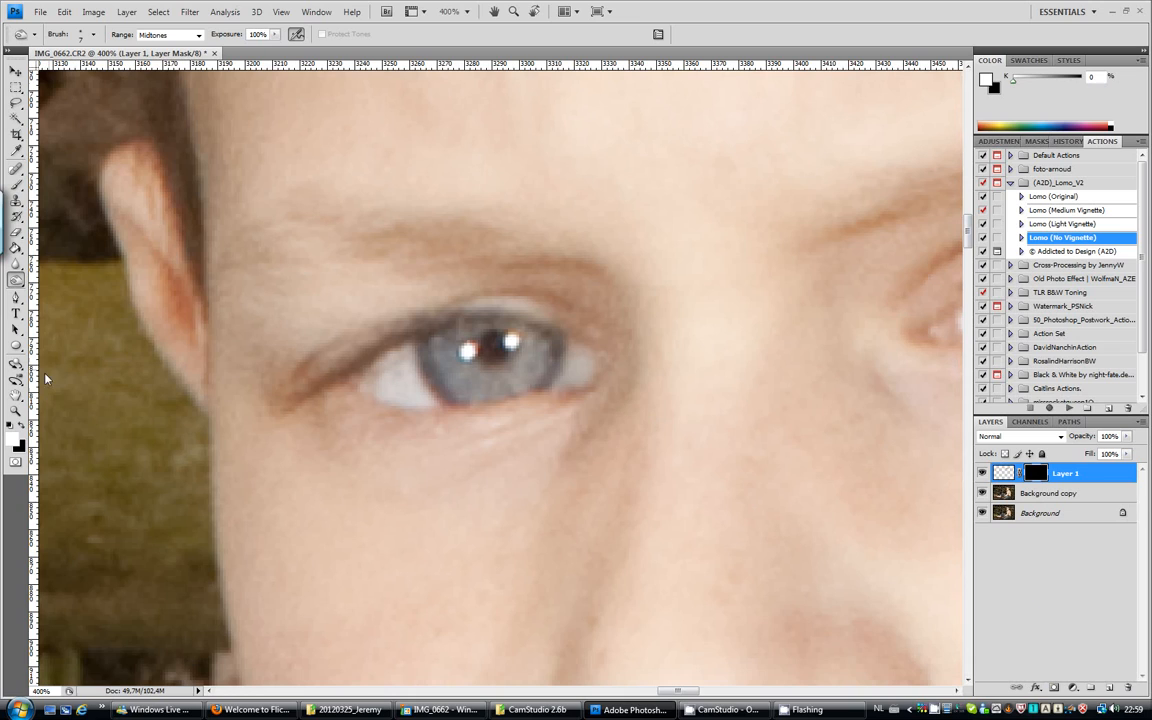
Paint white over both eyes on Layer 1's mask with a 21 px brush to reveal the retouched, enlarged eyes.
click(16, 184)
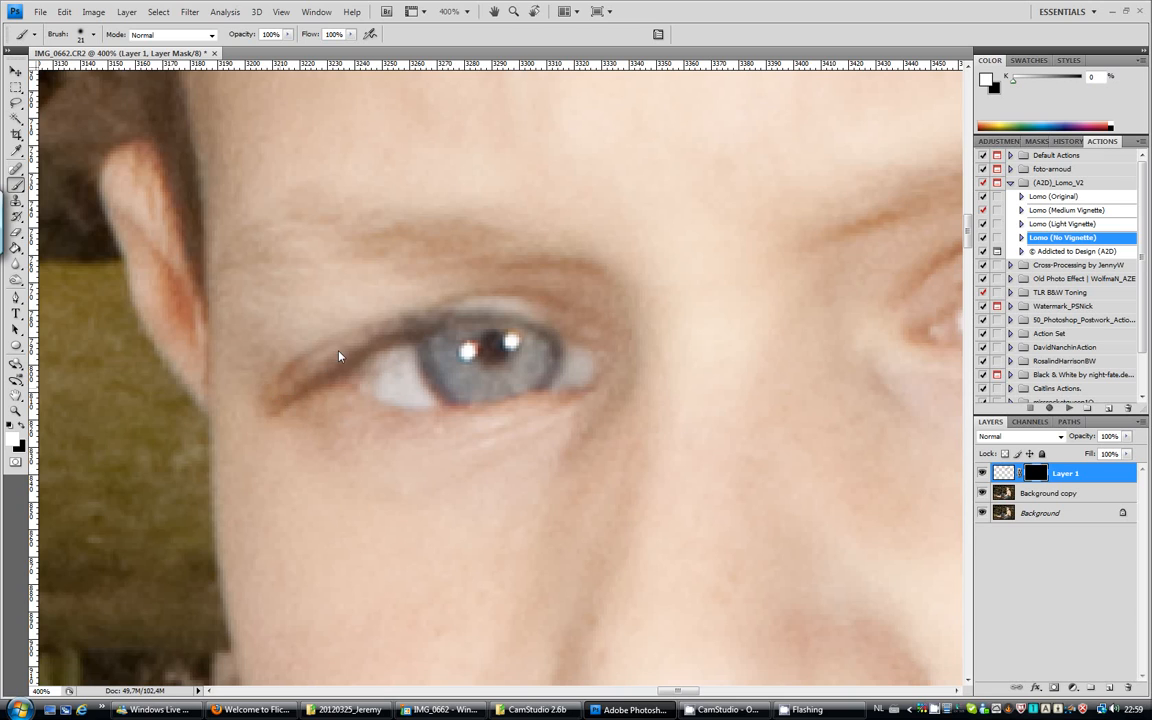
mouse_move(287, 414)
mouse_down()
mouse_move(367, 408)
mouse_move(430, 376)
mouse_move(367, 382)
mouse_move(455, 346)
mouse_move(444, 343)
mouse_move(513, 329)
mouse_move(470, 322)
mouse_move(577, 346)
mouse_move(564, 380)
mouse_move(457, 389)
mouse_move(437, 417)
mouse_up()
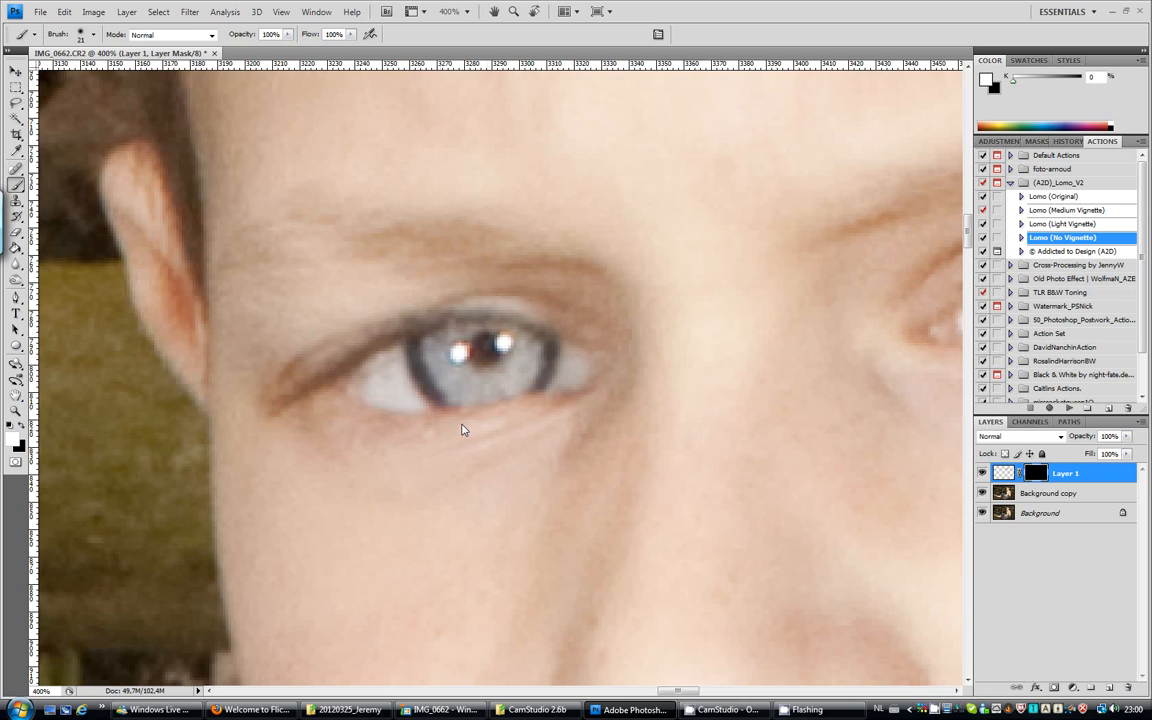
drag(281, 395, 316, 355)
drag(683, 691, 707, 692)
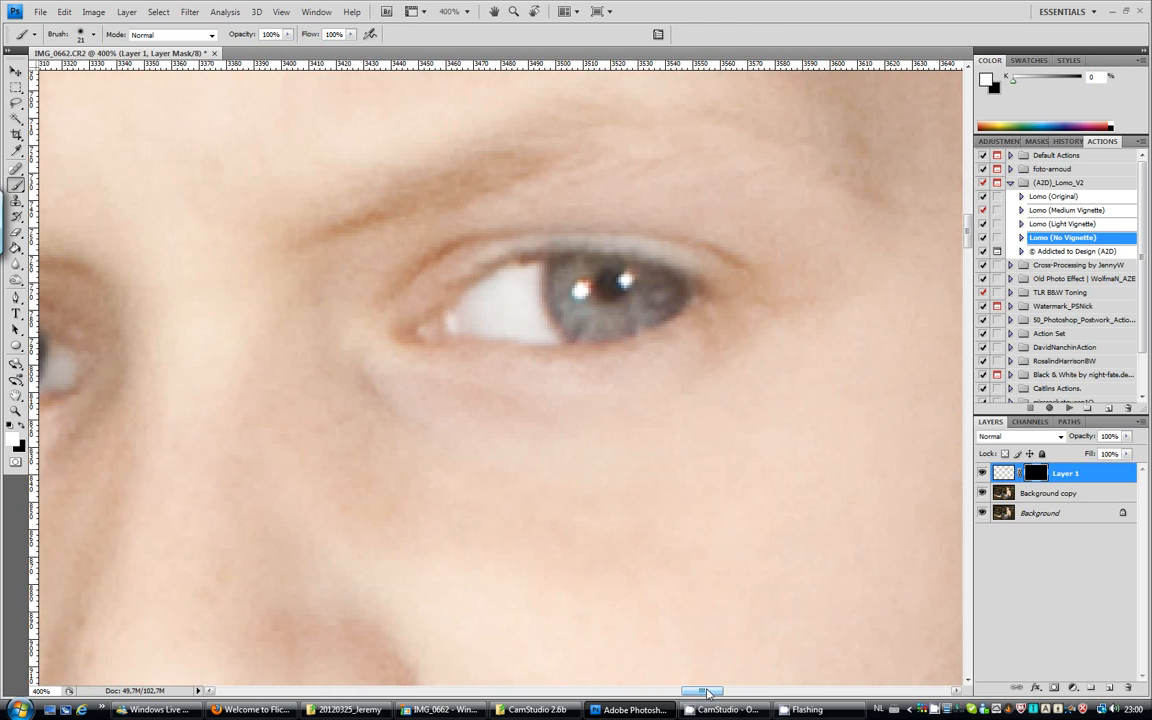
mouse_move(482, 246)
mouse_down()
mouse_move(652, 241)
mouse_move(771, 284)
mouse_up()
mouse_move(562, 254)
mouse_down()
mouse_move(710, 278)
mouse_move(722, 332)
mouse_move(617, 362)
mouse_move(474, 355)
mouse_move(442, 319)
mouse_move(483, 283)
mouse_move(509, 298)
mouse_move(440, 353)
mouse_move(538, 292)
mouse_move(535, 250)
mouse_move(625, 244)
mouse_move(664, 308)
mouse_up()
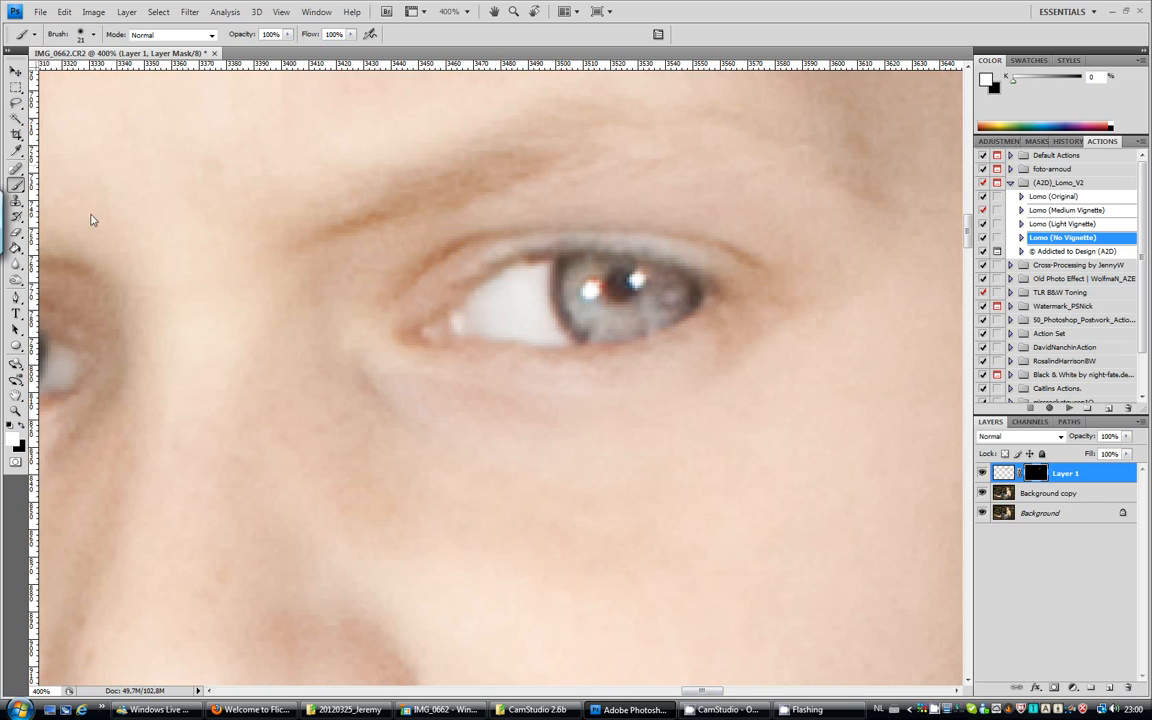
Zoom out to 100% to inspect the retouched eyes in the context of the whole face.
click(16, 410)
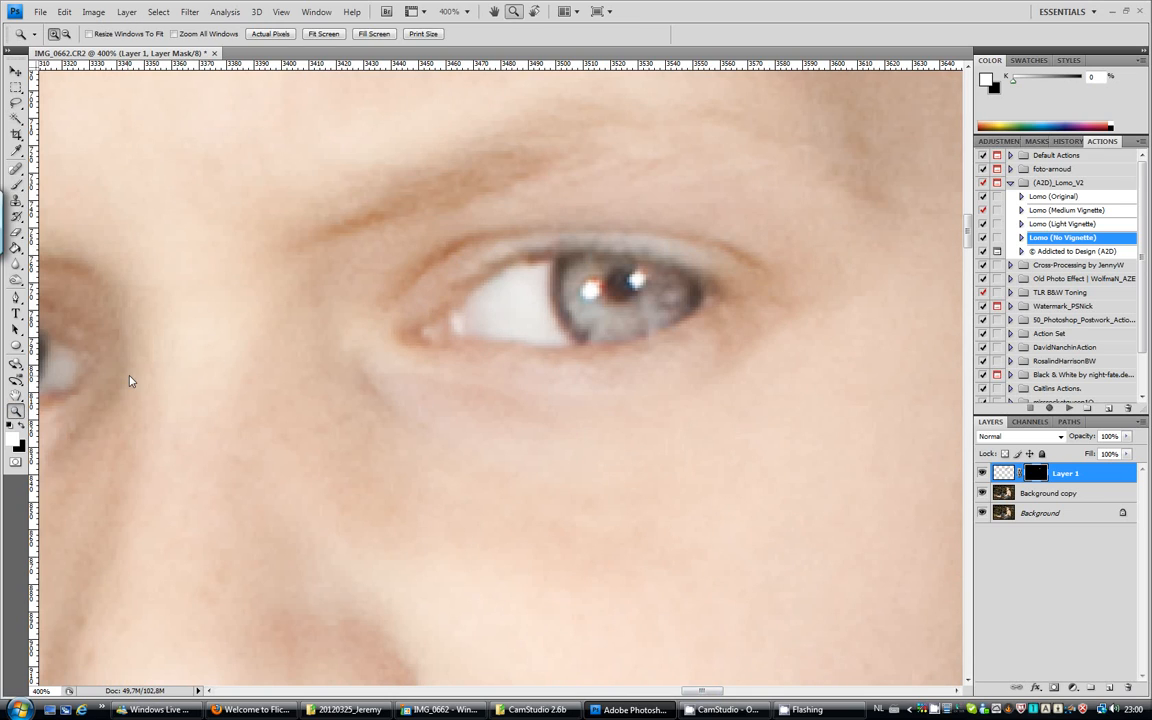
alt+click(350, 325)
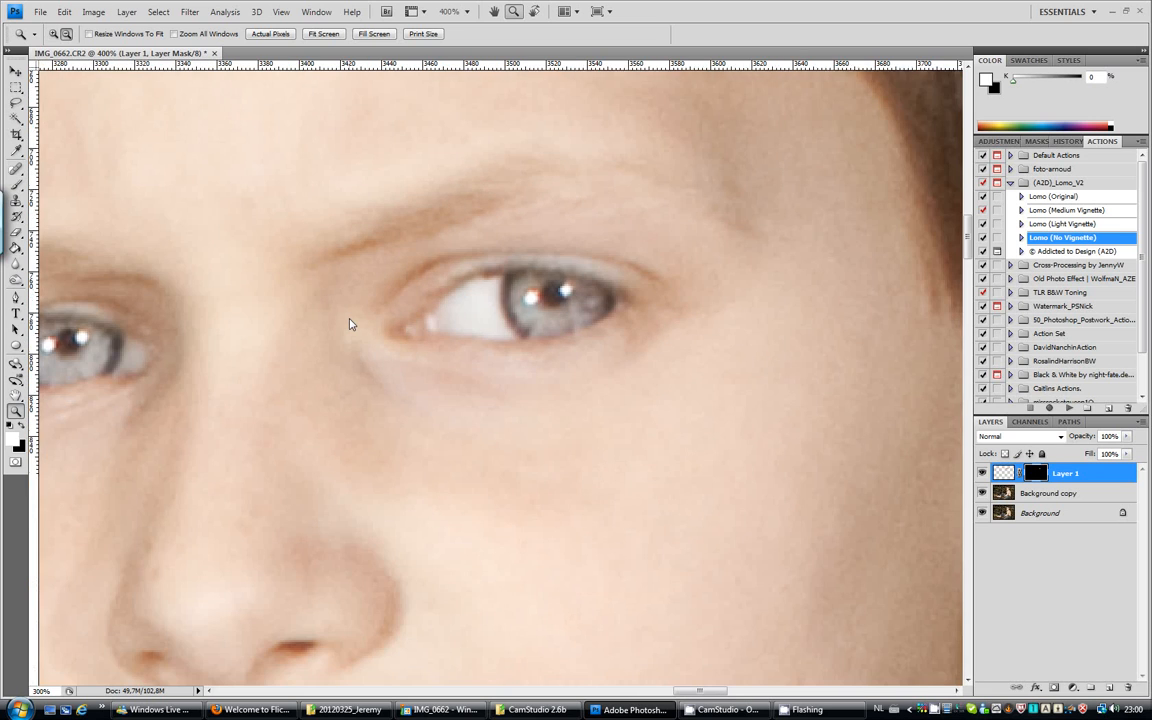
alt+click(350, 325)
alt+click(350, 325)
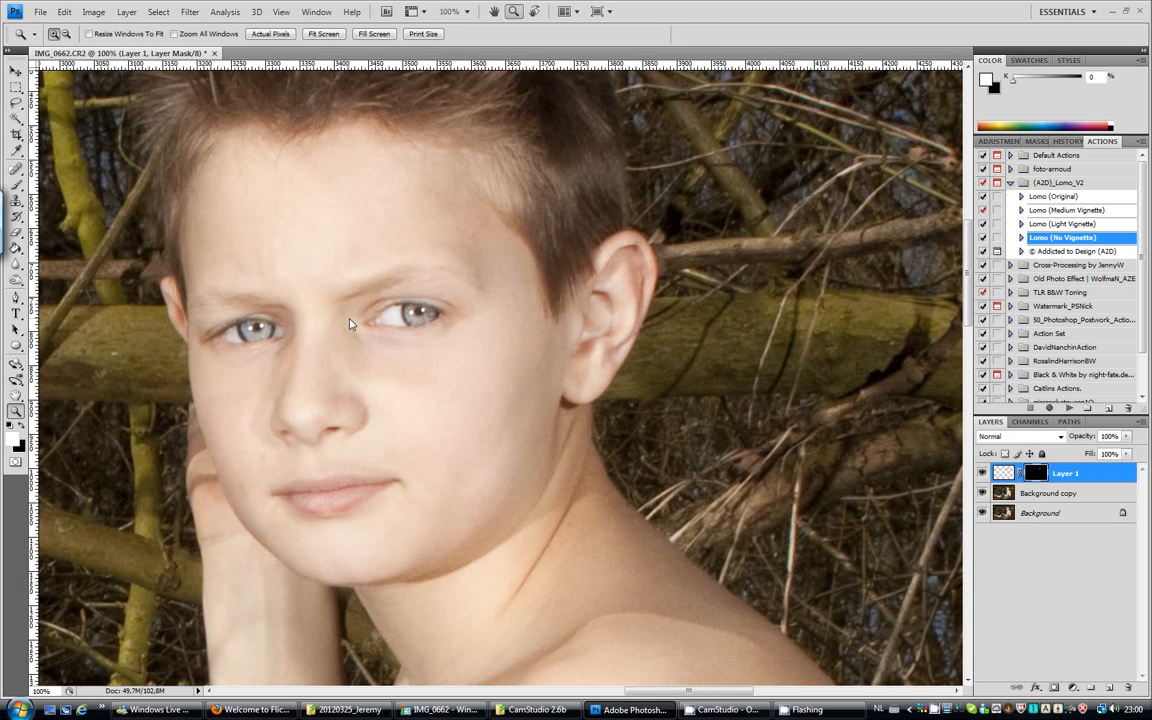
Fit the whole image on screen and compare the portrait with Layer 1's retouched eyes hidden and shown.
alt+click(350, 325)
alt+click(350, 325)
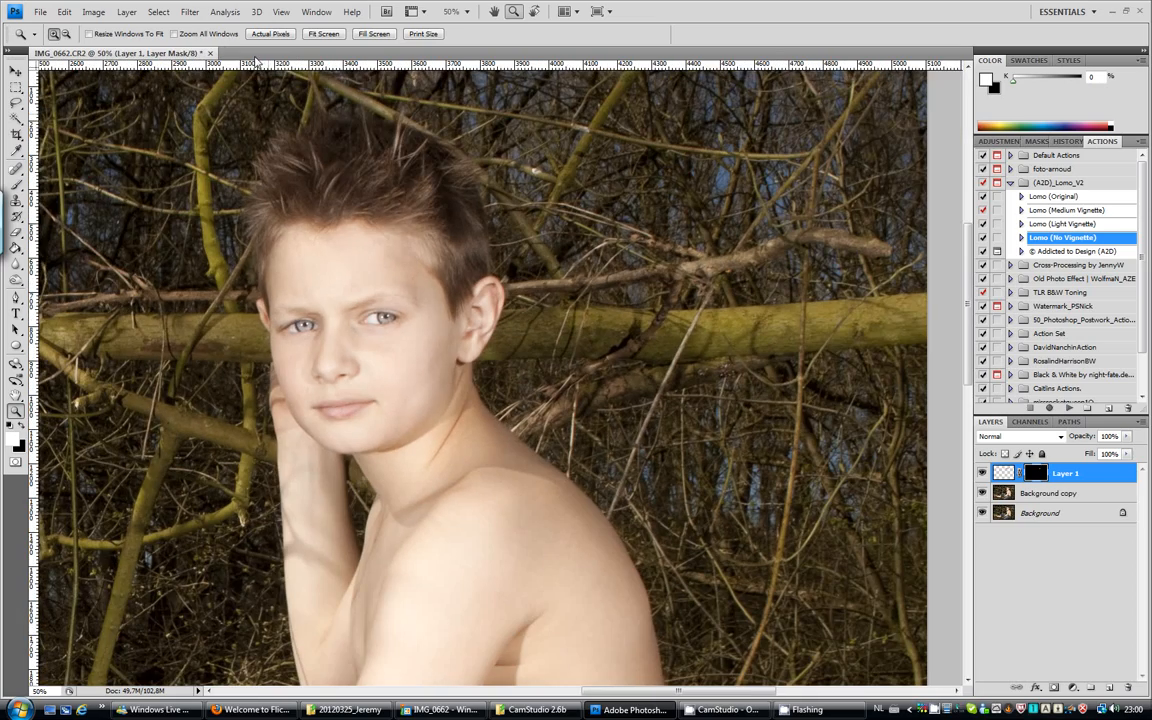
click(281, 11)
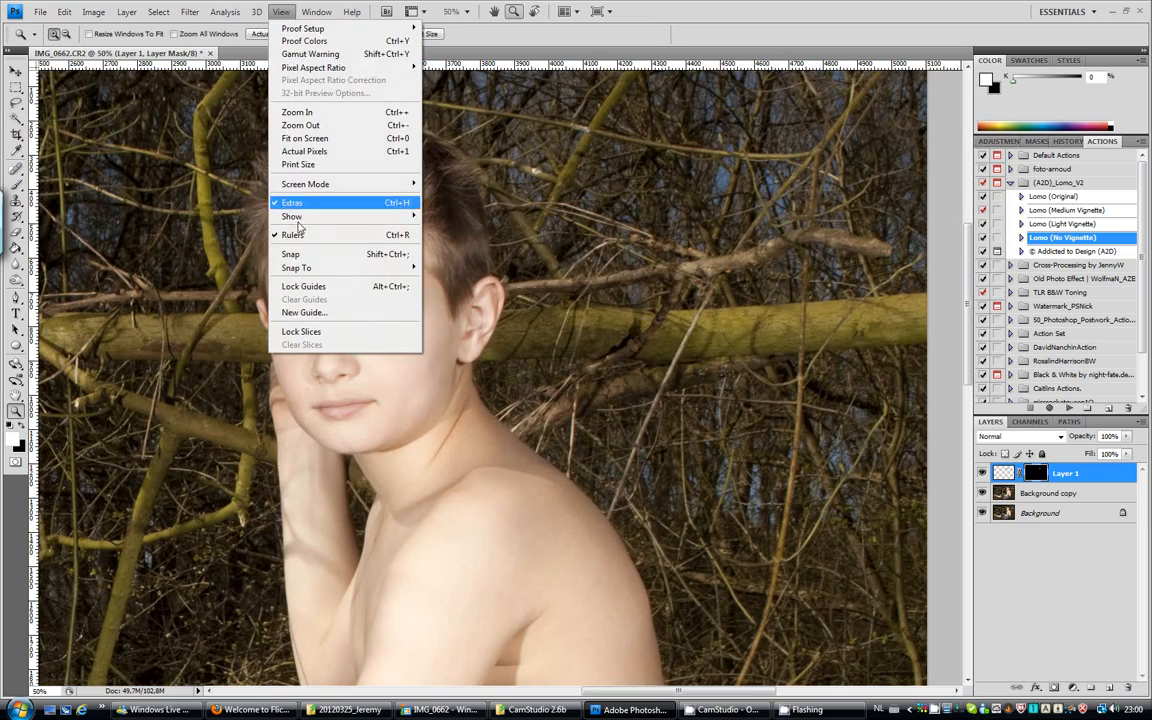
click(304, 138)
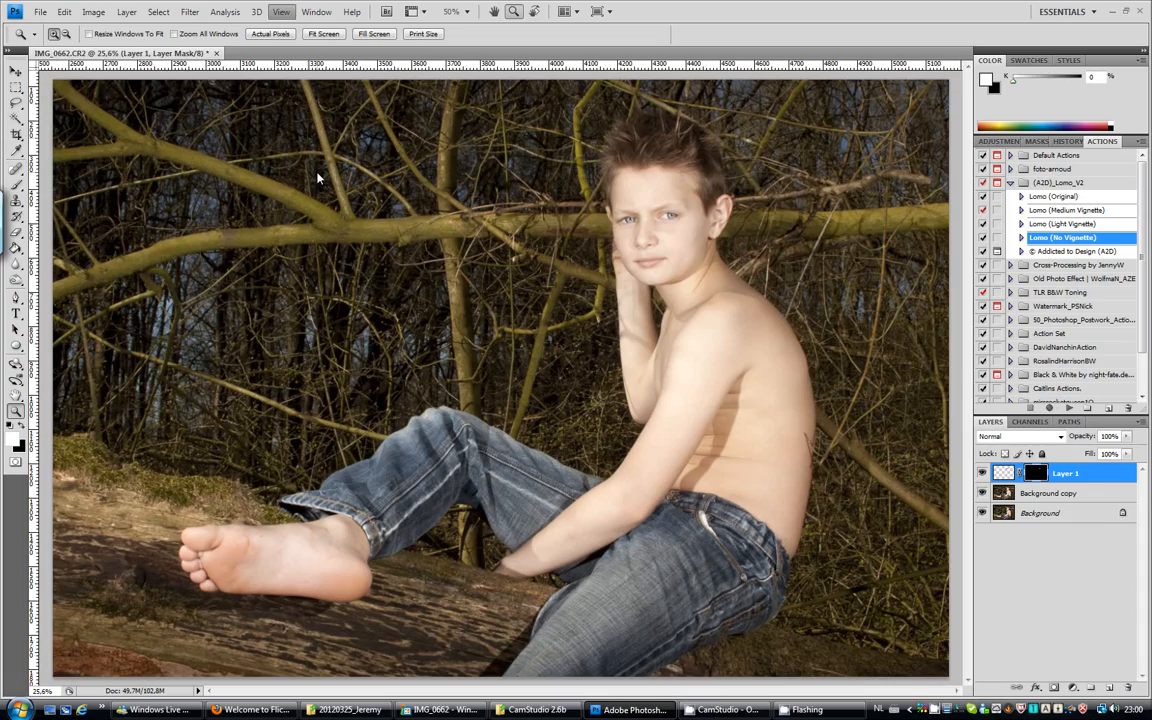
click(982, 473)
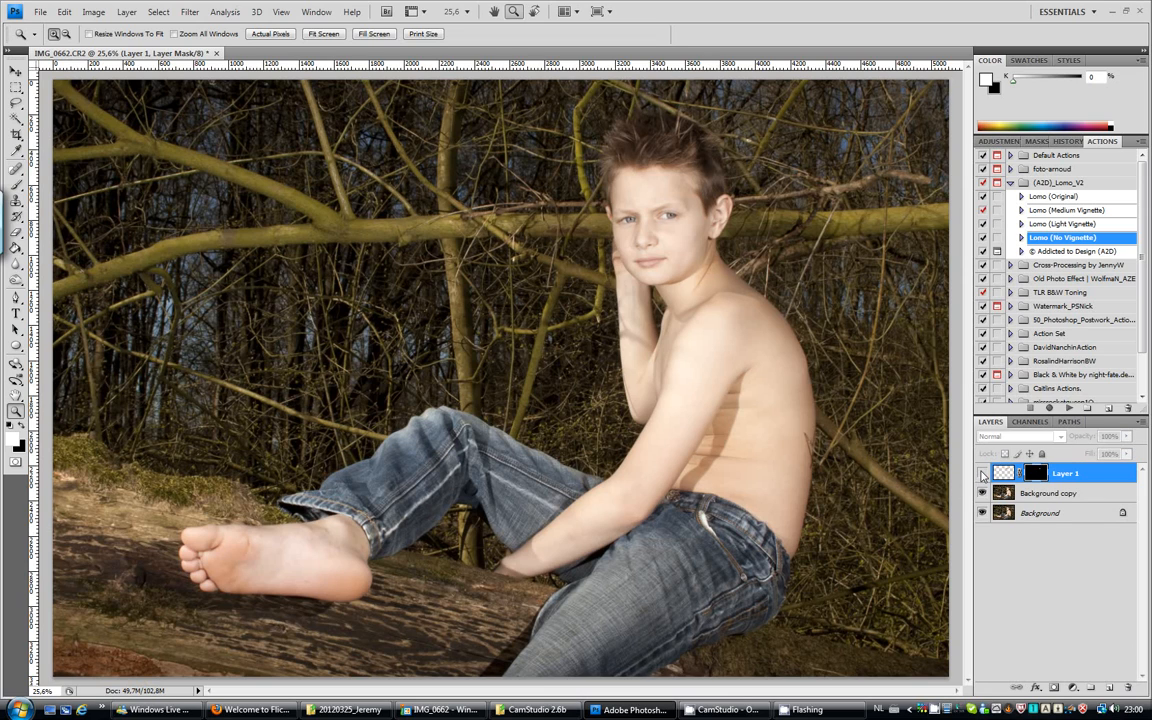
click(982, 473)
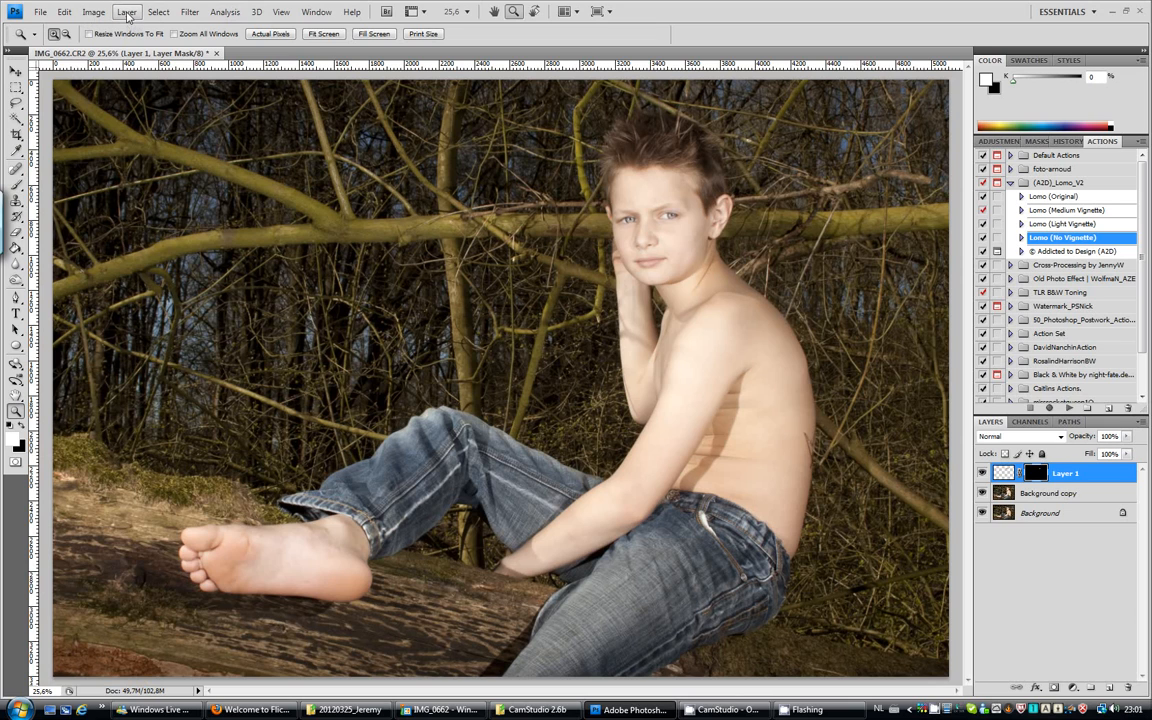
Flatten all layers into the background and duplicate the image as a separate document named IMG_0662 copy.
click(126, 12)
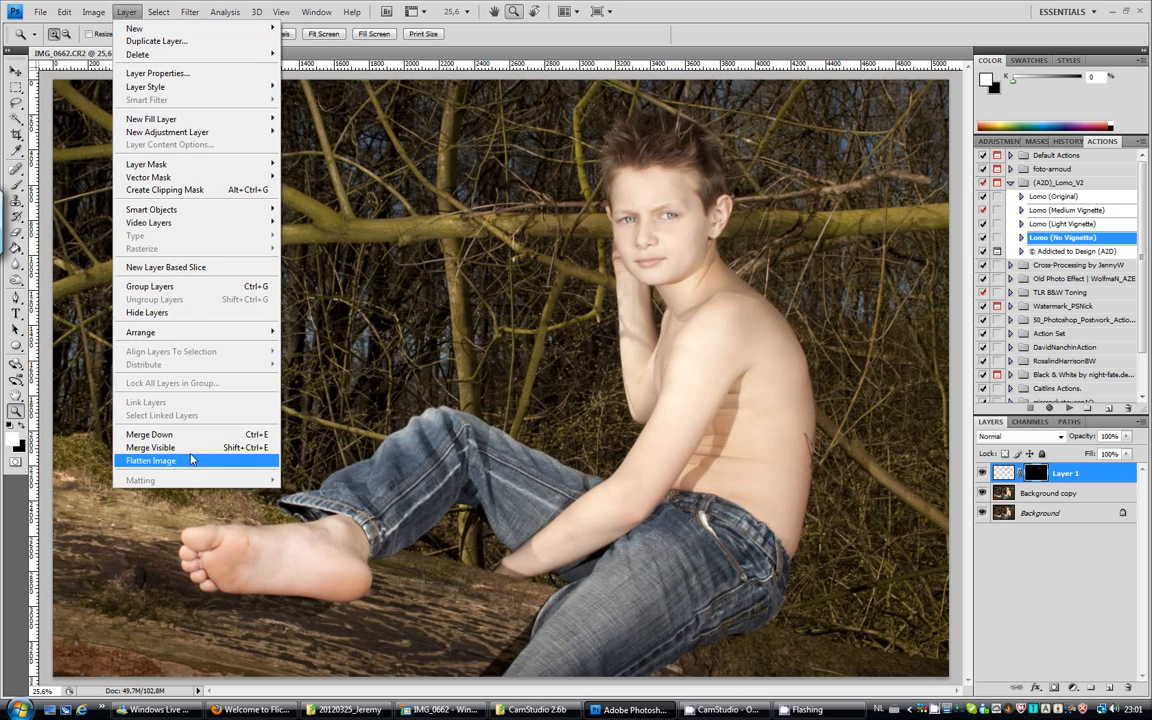
click(190, 461)
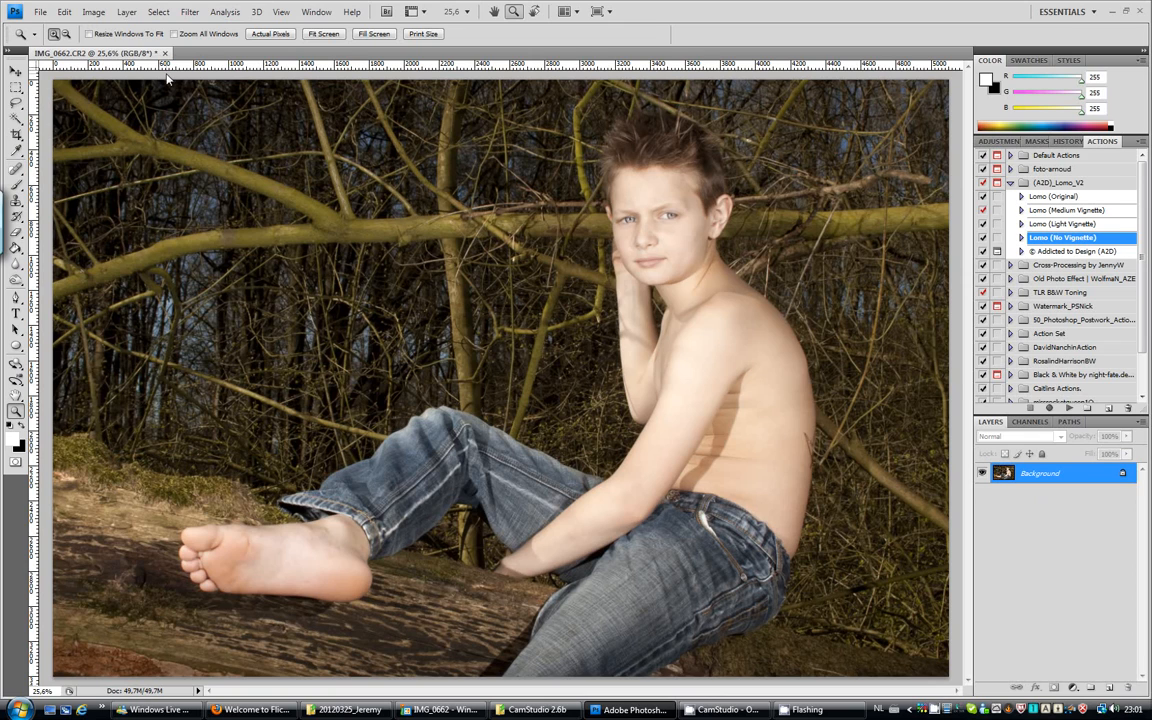
click(89, 16)
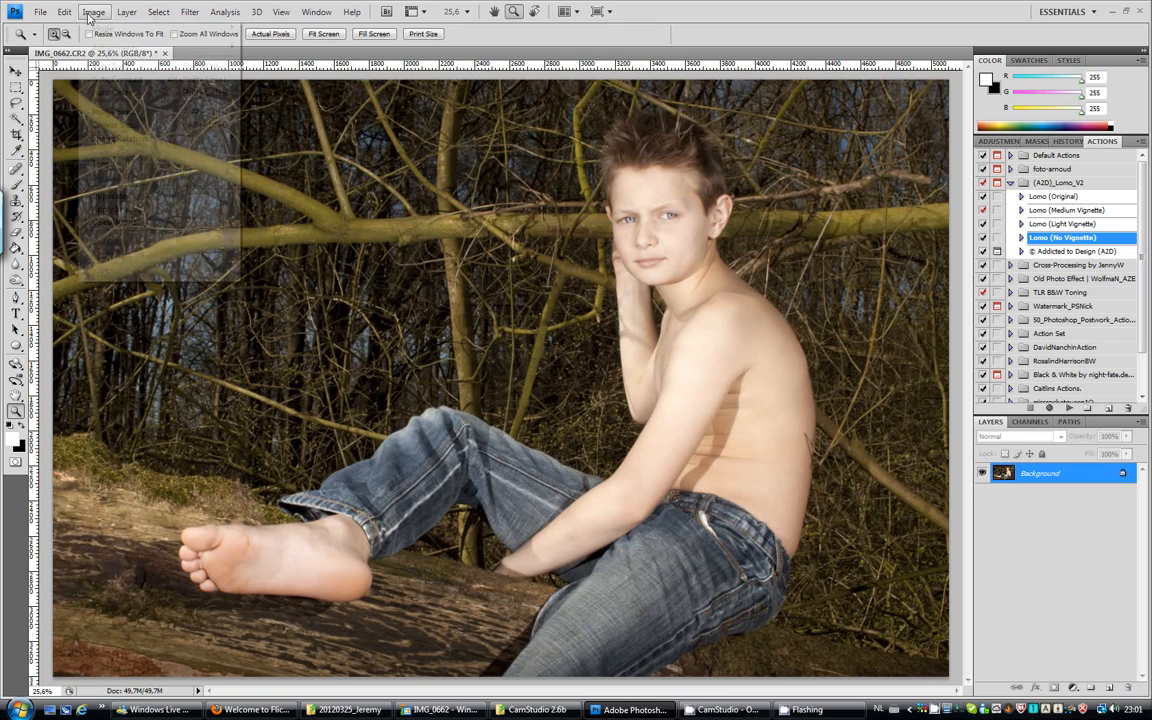
click(118, 178)
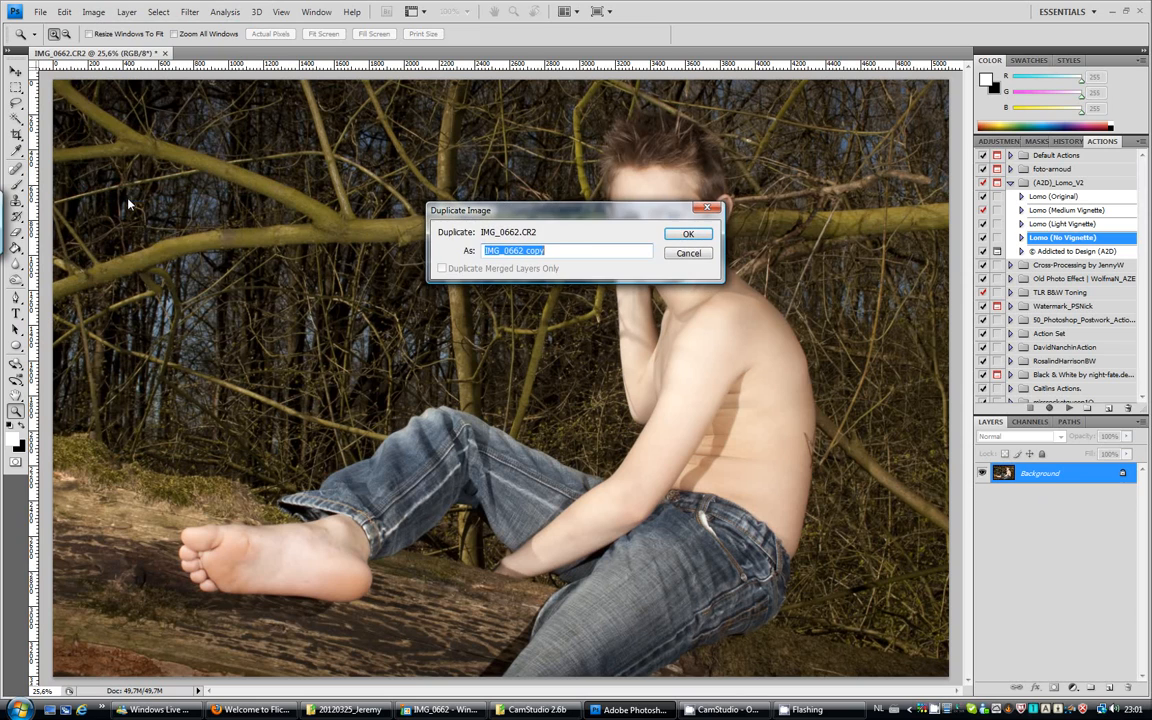
click(687, 235)
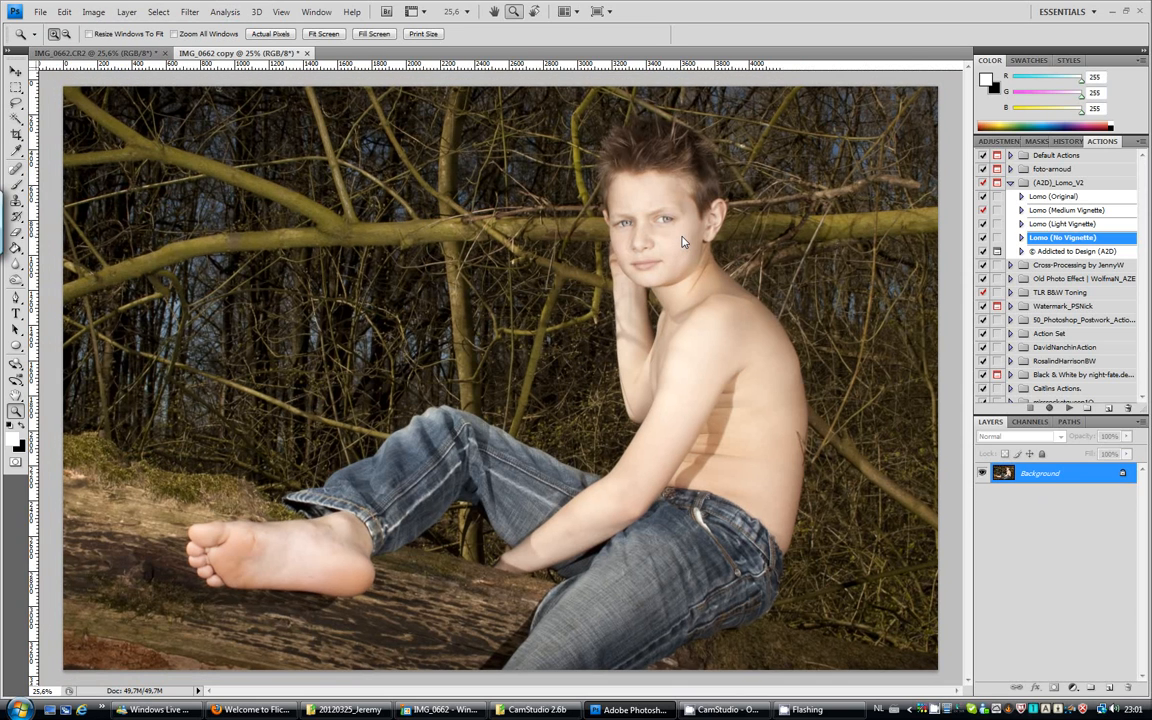
Play the Lomo (No Vignette) action from the (A2D)_Lomo_V2 set on the IMG_0662 copy document.
click(102, 52)
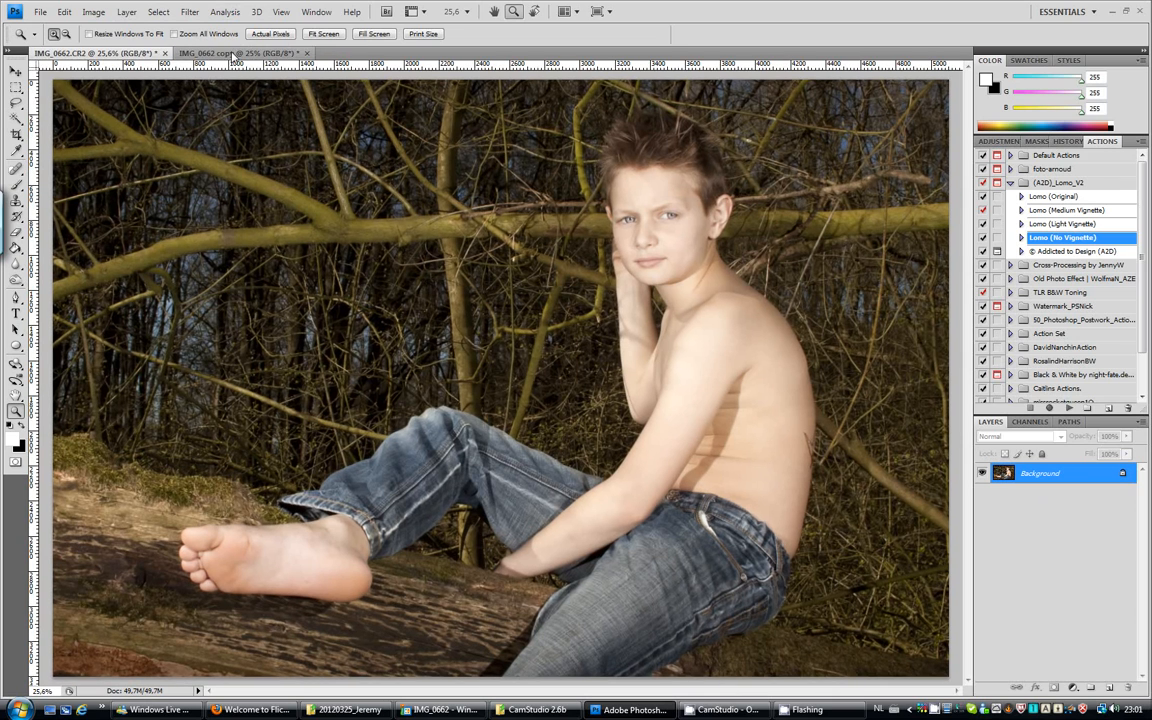
click(233, 53)
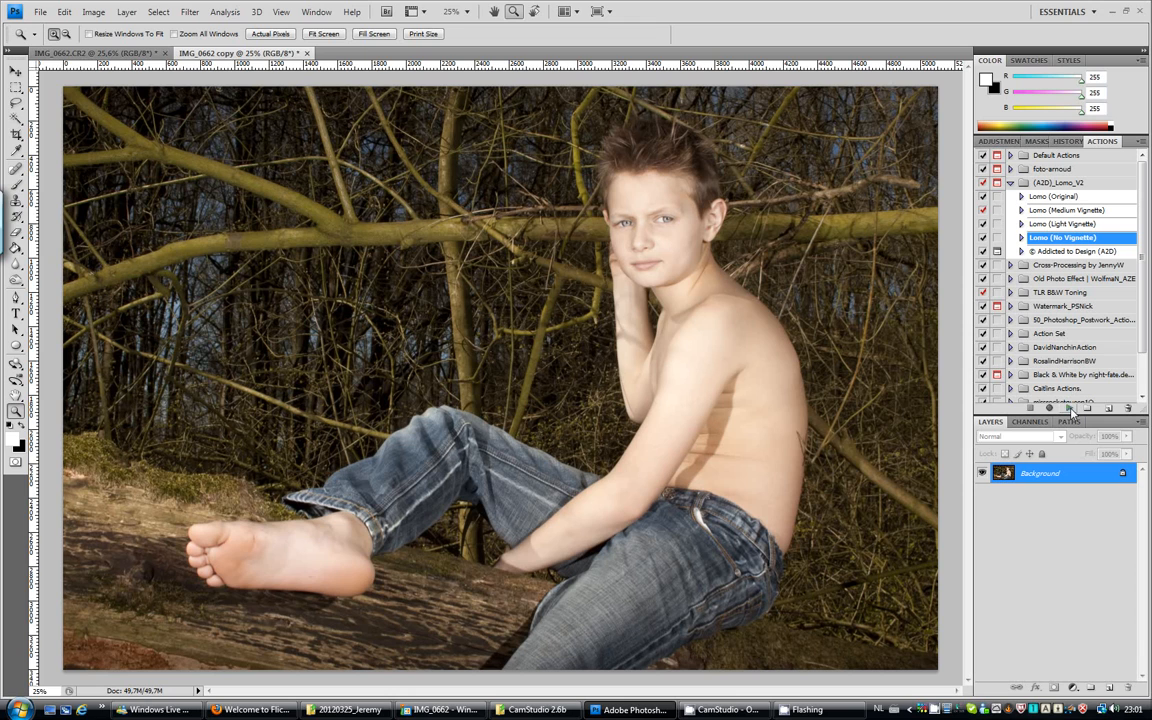
click(1070, 408)
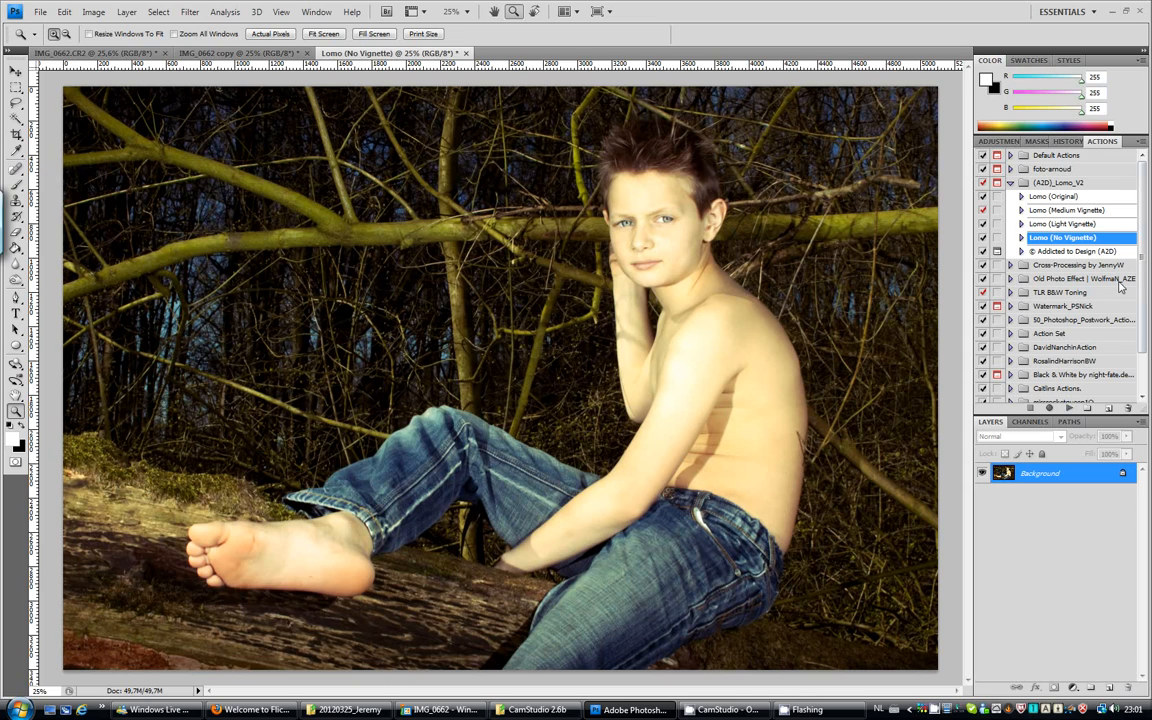
scroll(1145, 318, down, 2)
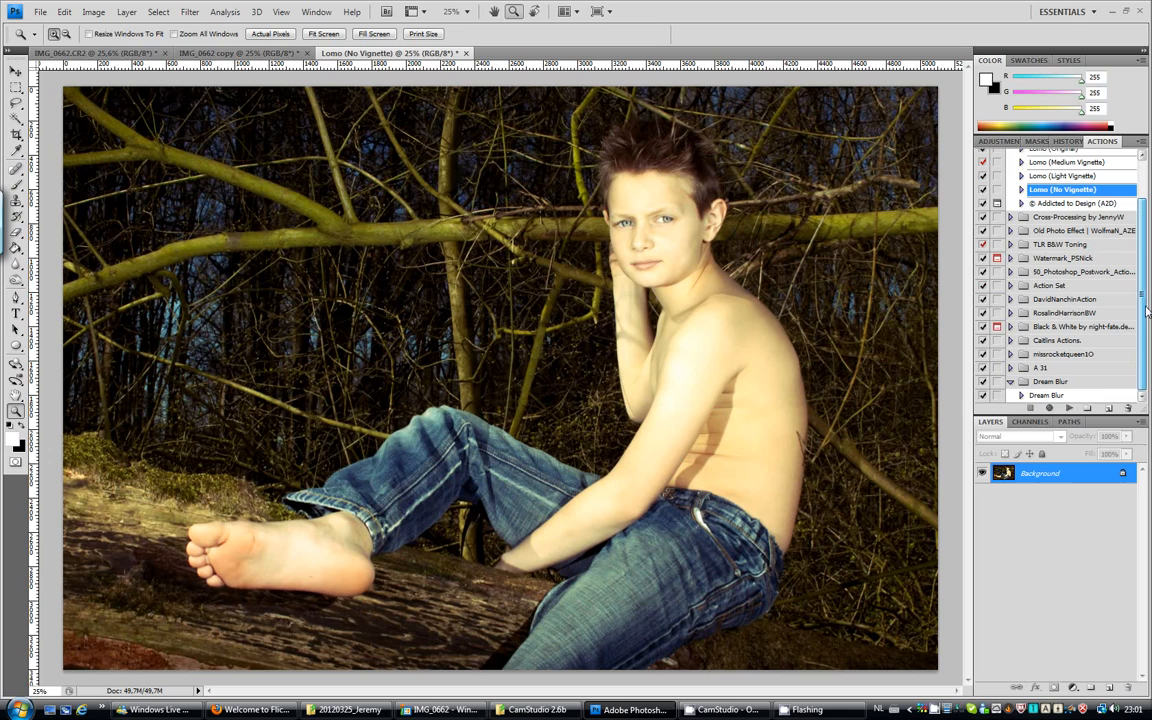
click(1011, 385)
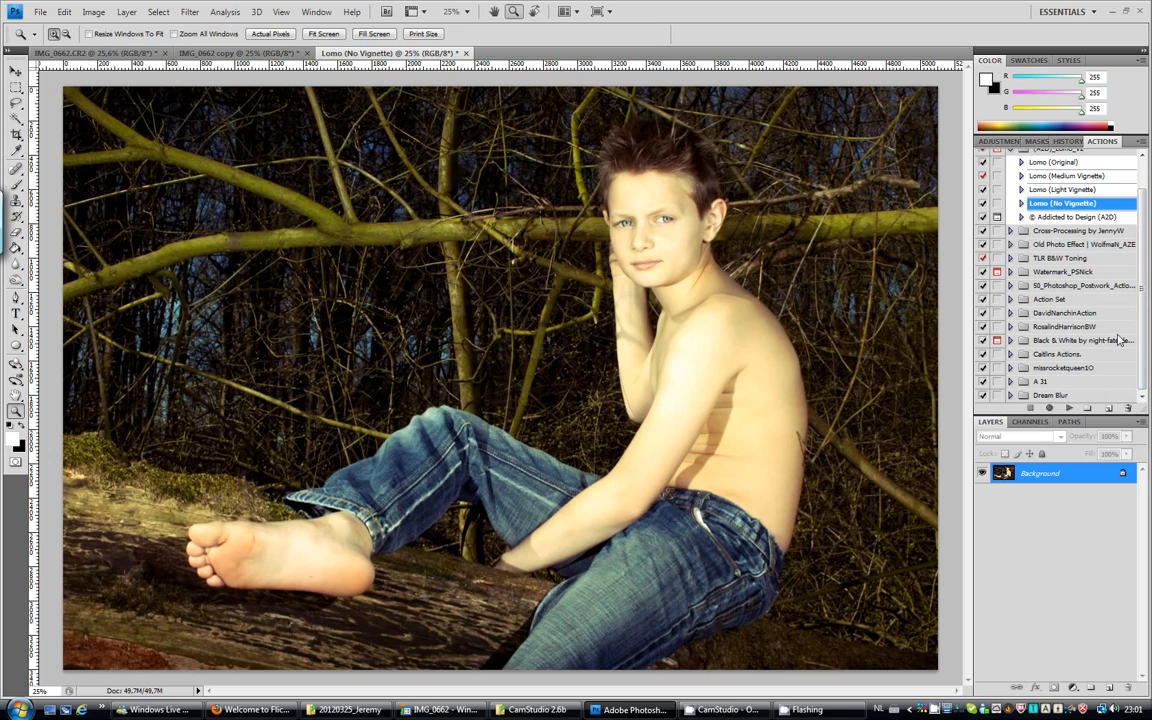
scroll(1146, 338, up, 2)
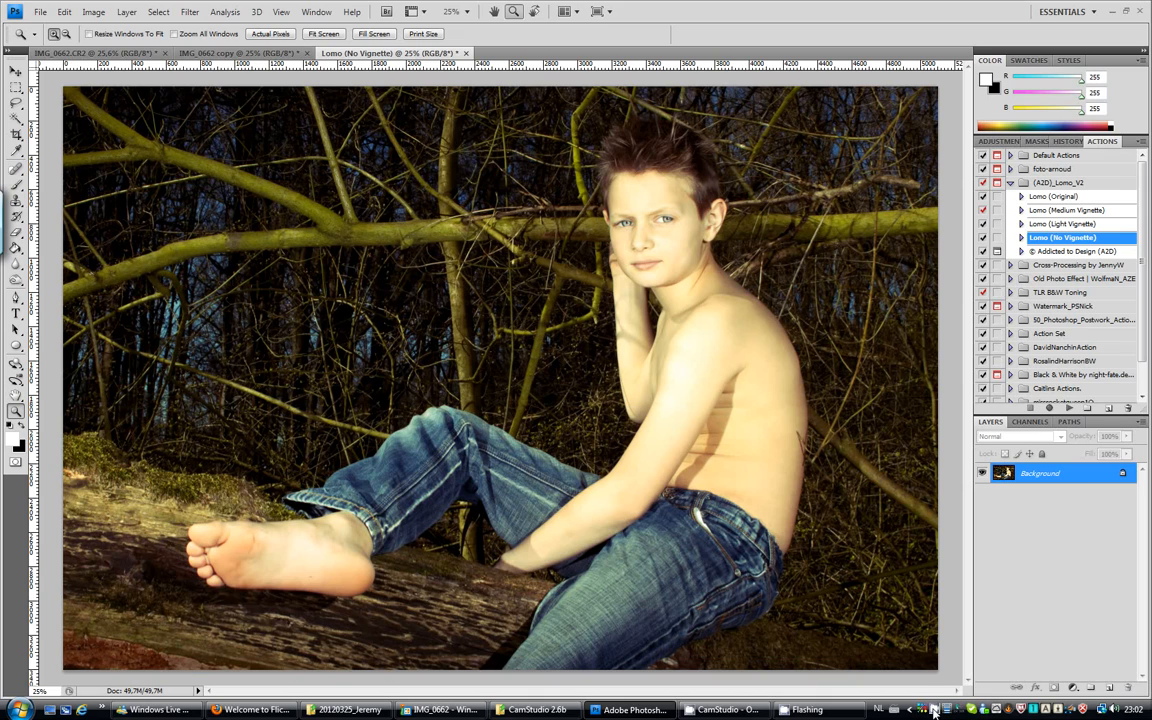
click(933, 710)
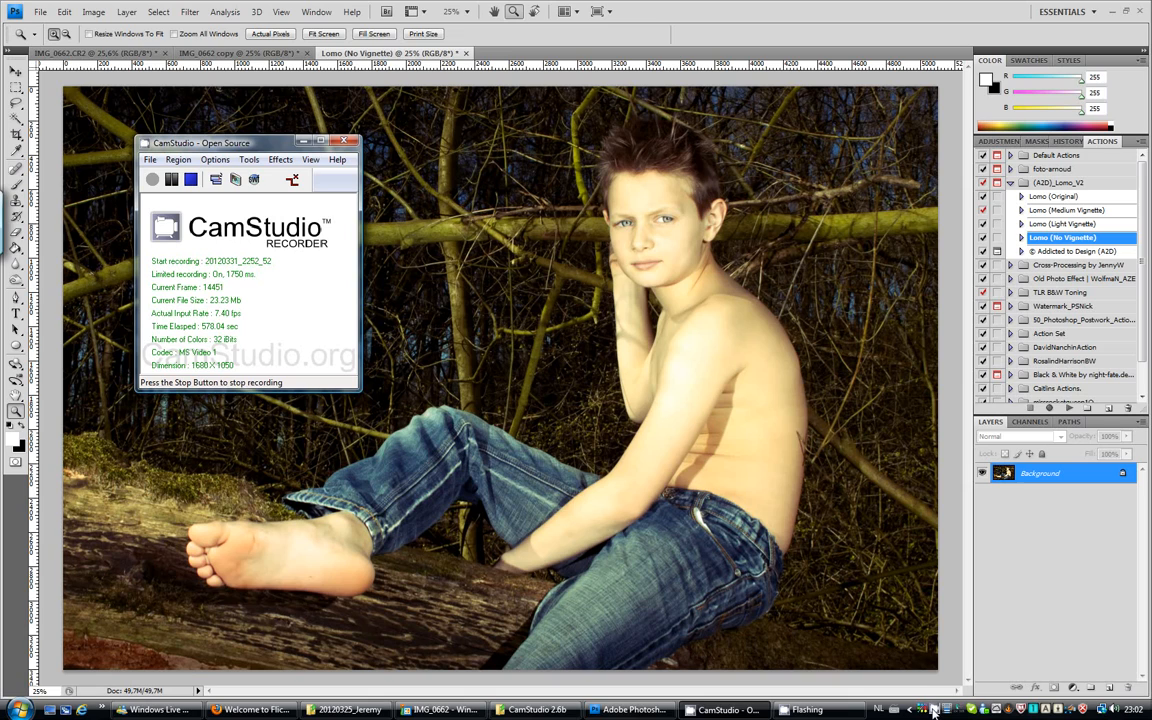